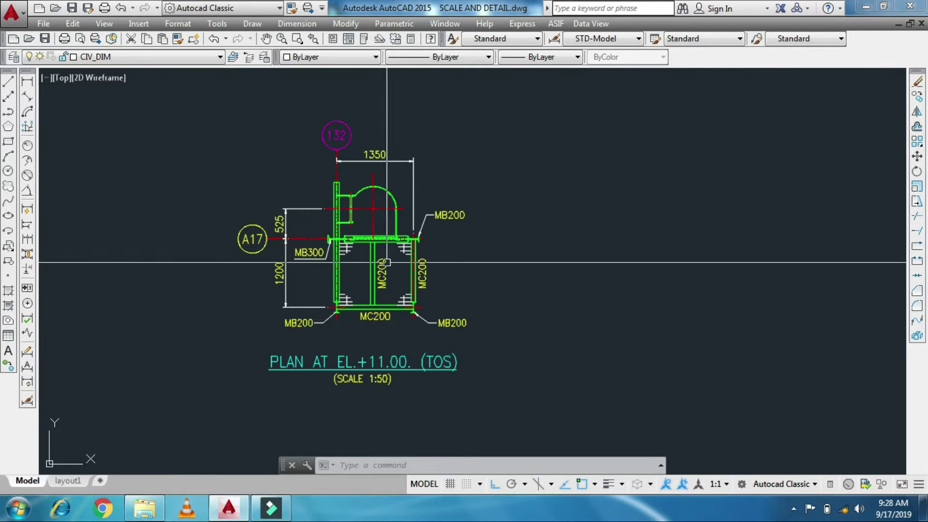
Zoom and pan around the plan detail to inspect the 132 bubble and 1350 dimension.
scroll(367, 367, up, 3)
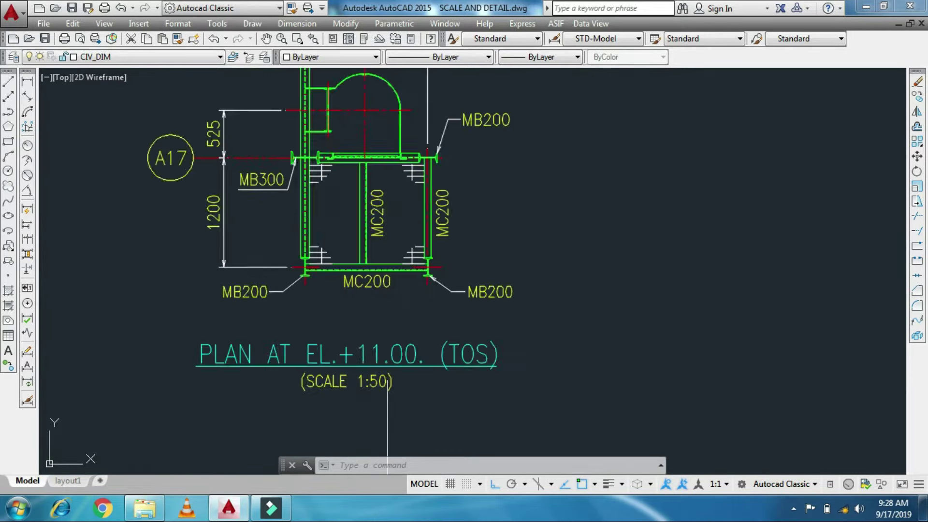
scroll(404, 393, up, 2)
scroll(403, 392, down, 2)
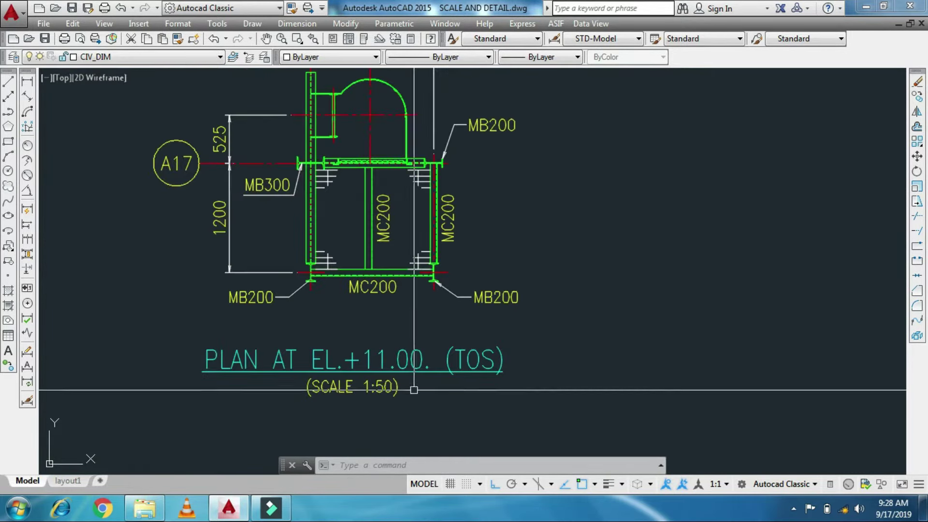
scroll(581, 208, down, 2)
mouse_move(580, 208)
middle_down()
mouse_move(500, 277)
mouse_move(484, 234)
middle_up()
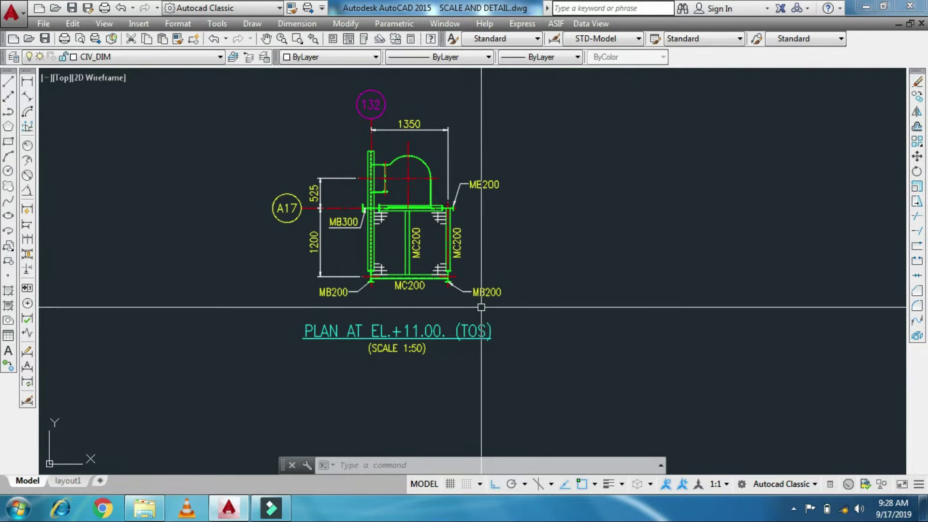
scroll(424, 351, up, 2)
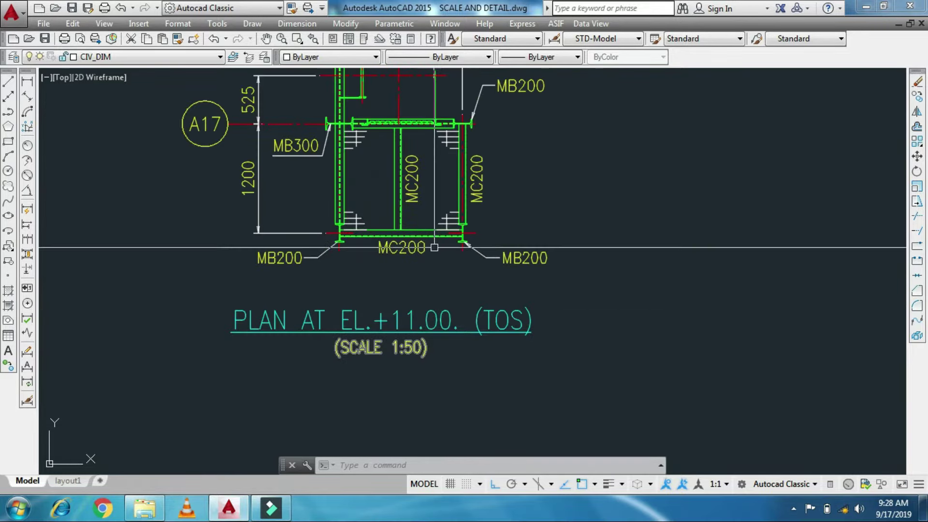
middle_drag(435, 248, 477, 360)
scroll(473, 320, down, 2)
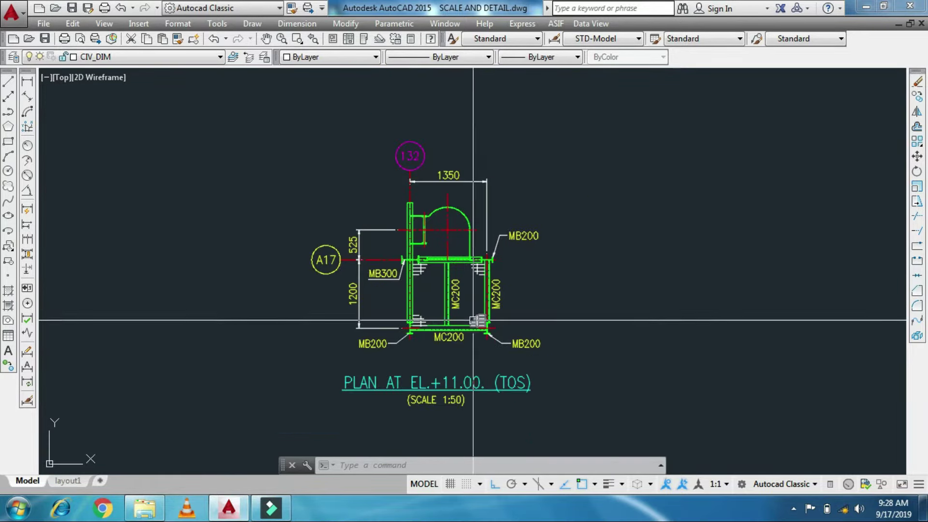
scroll(472, 372, up, 2)
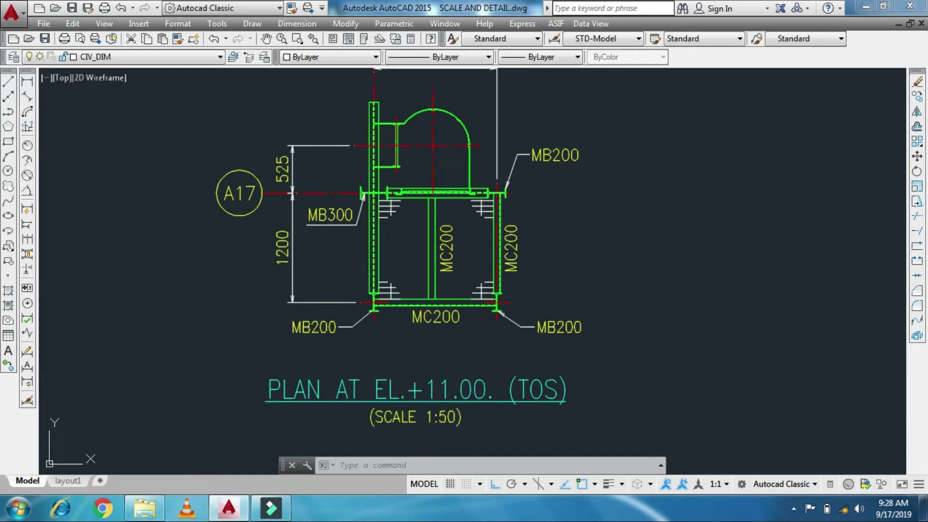
scroll(497, 280, down, 2)
scroll(439, 280, down, 4)
scroll(531, 343, down, 3)
scroll(483, 317, up, 5)
scroll(570, 311, up, 4)
scroll(648, 315, up, 4)
scroll(666, 283, up, 2)
scroll(629, 305, up, 2)
scroll(483, 324, down, 4)
scroll(581, 309, down, 2)
scroll(659, 311, down, 4)
scroll(436, 181, up, 5)
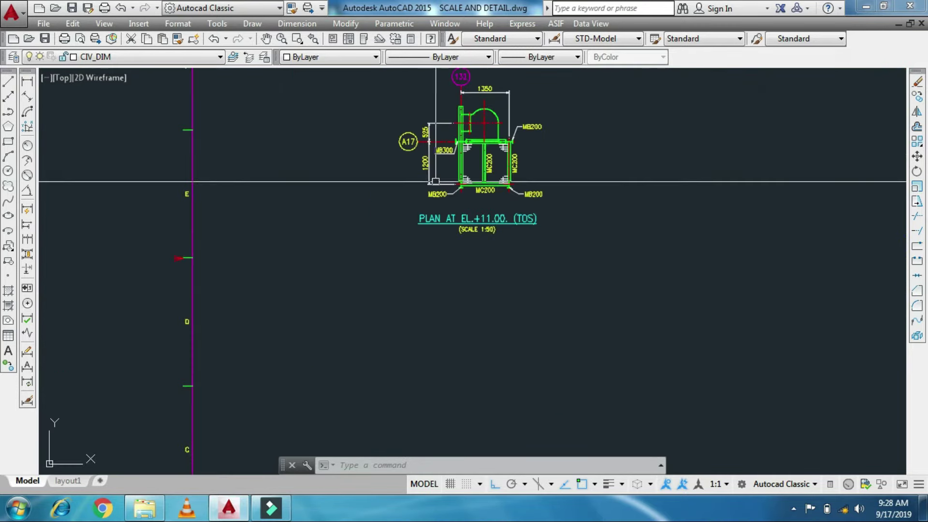
scroll(517, 199, up, 4)
scroll(419, 334, down, 1)
scroll(416, 314, down, 3)
scroll(414, 273, up, 2)
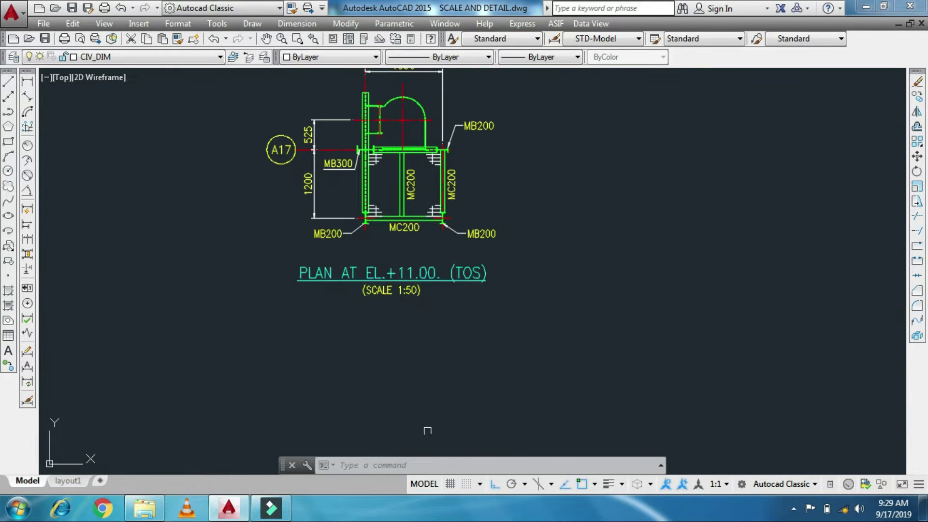
Compute 100 ÷ 50 = 2 in Calculator, then return to the AutoCAD drawing.
click(32, 509)
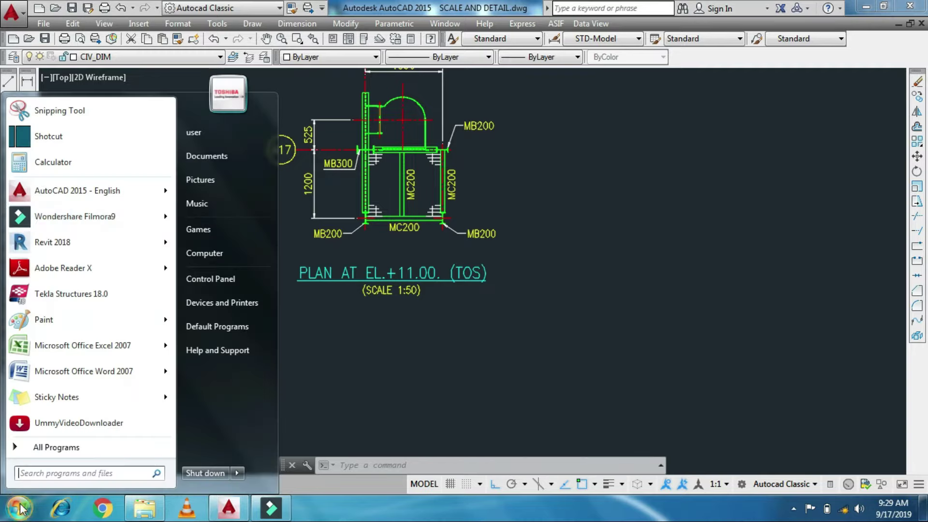
click(48, 170)
text(100 /)
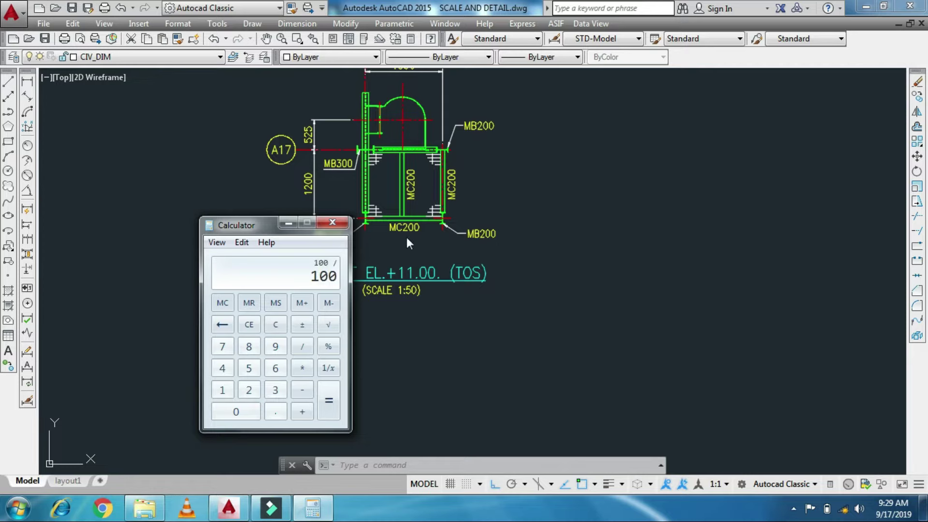
text(50)
key(Return)
click(535, 225)
scroll(300, 281, up, 4)
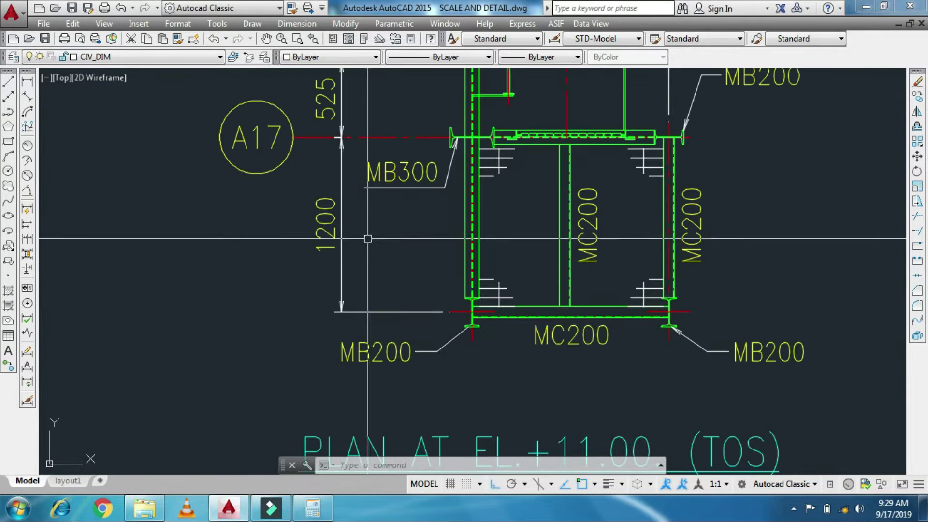
scroll(366, 228, down, 3)
scroll(421, 306, up, 3)
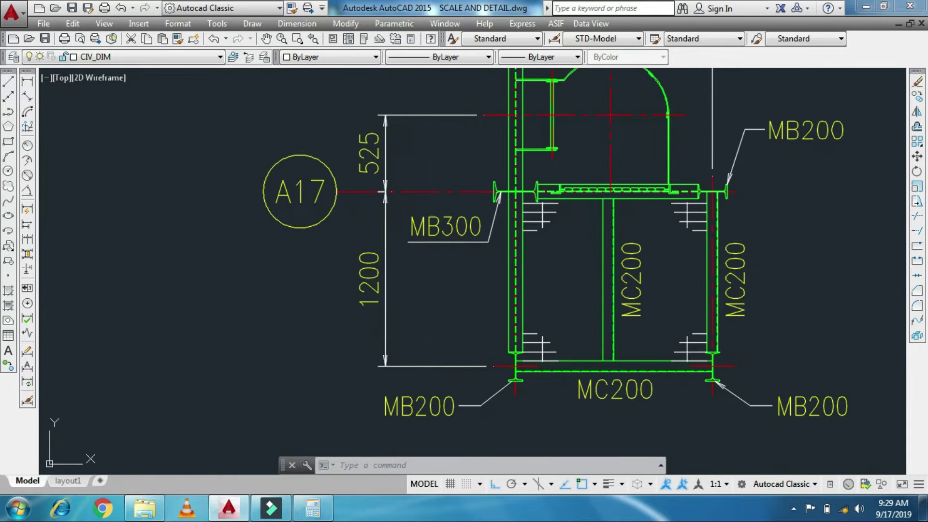
text(dli)
key(Return)
click(432, 366)
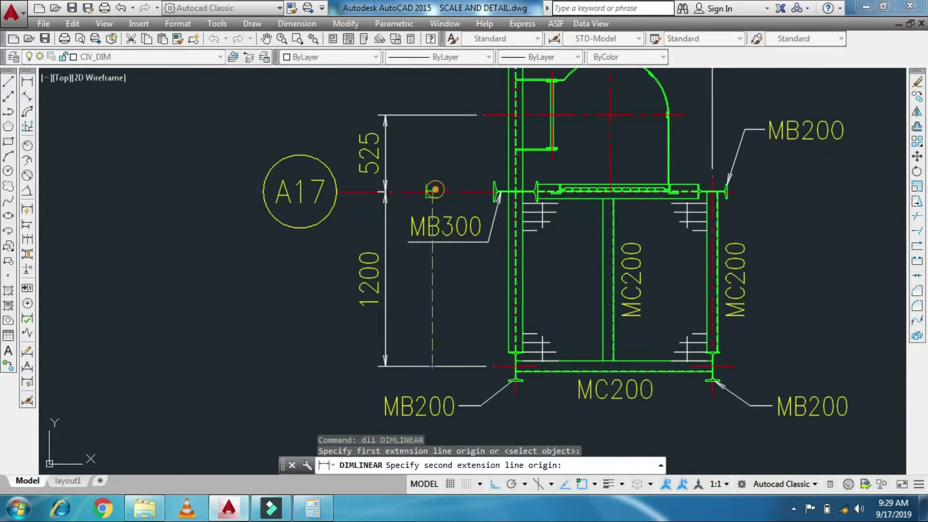
click(433, 192)
click(253, 273)
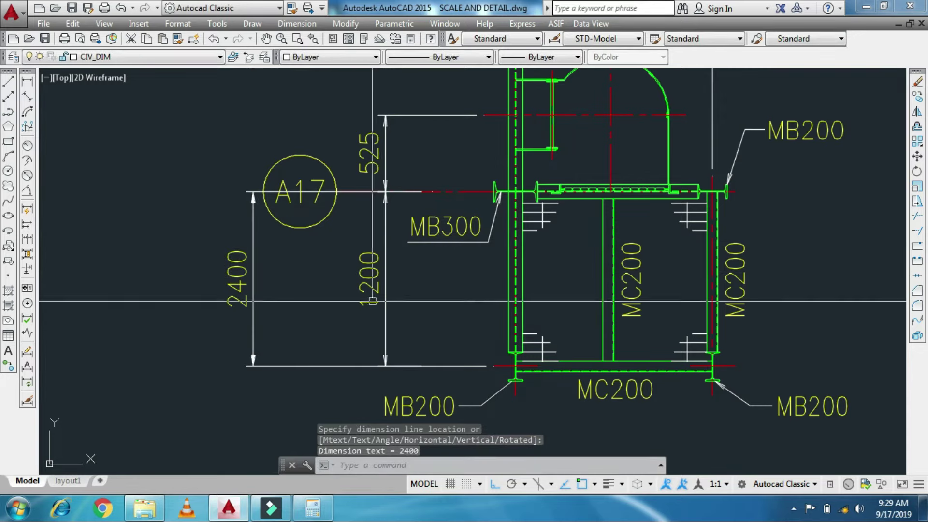
drag(251, 278, 233, 254)
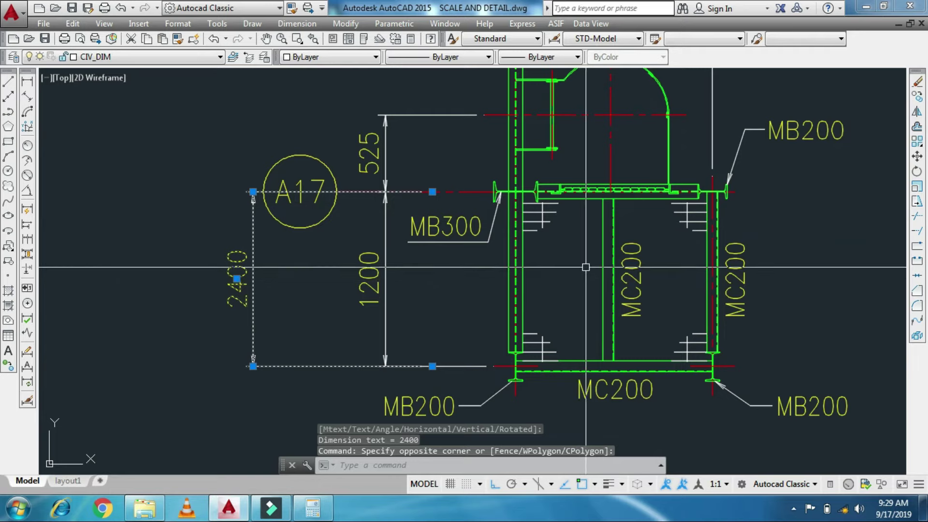
text(e)
key(Return)
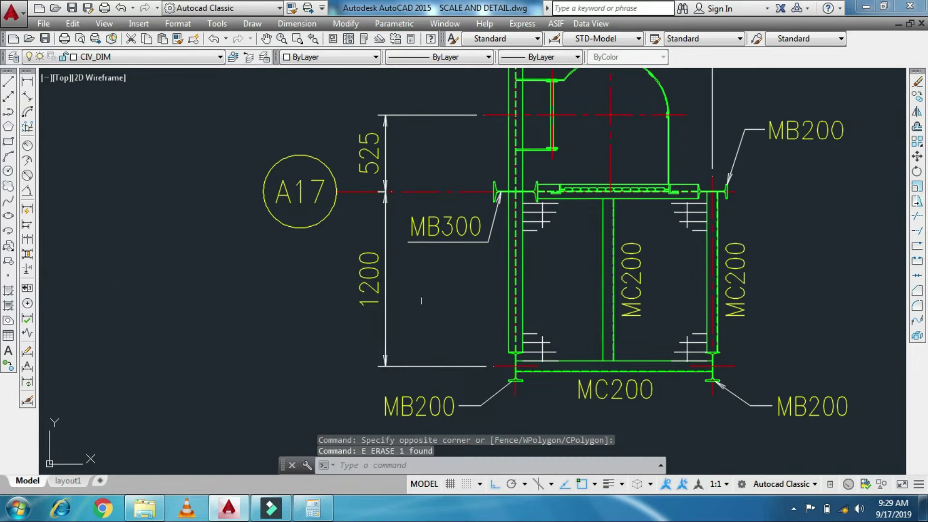
scroll(398, 262, down, 4)
middle_drag(522, 377, 539, 320)
scroll(539, 320, up, 2)
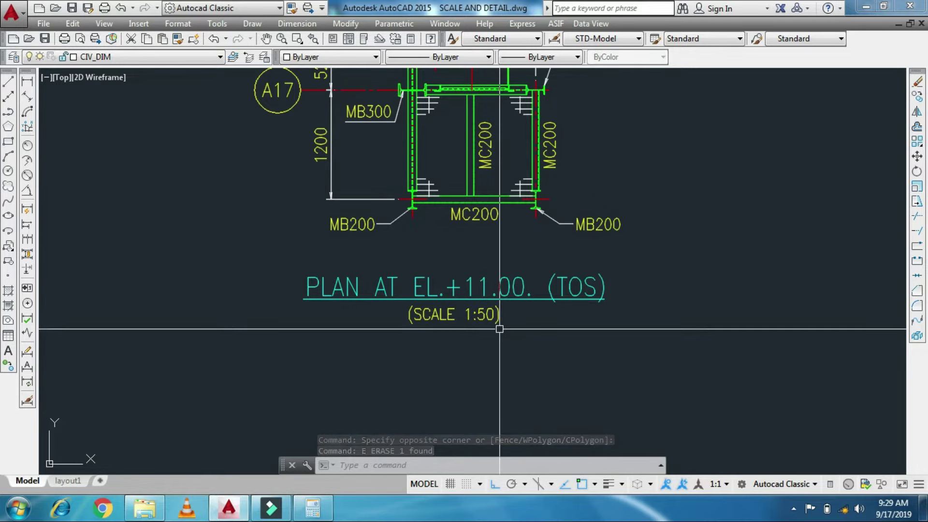
scroll(499, 329, down, 2)
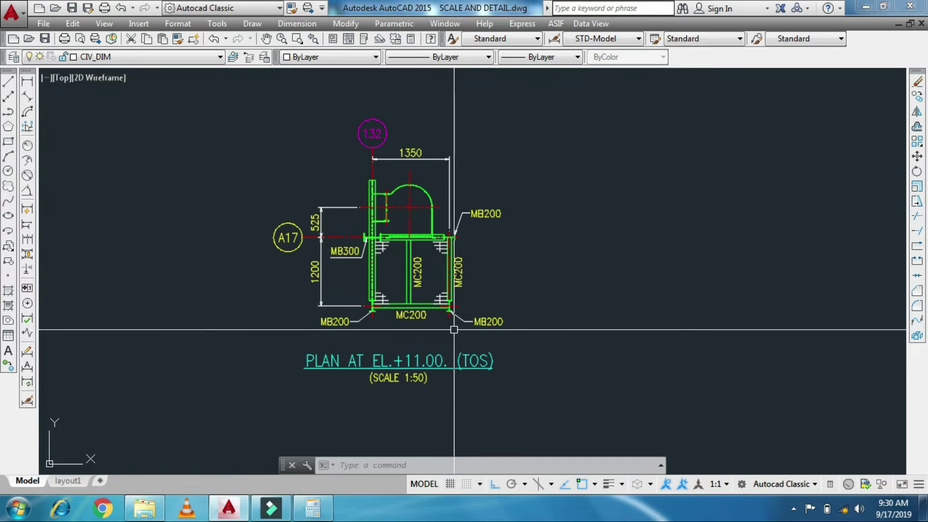
Copy the whole 78-object plan detail and place one copy to the right.
scroll(393, 290, down, 2)
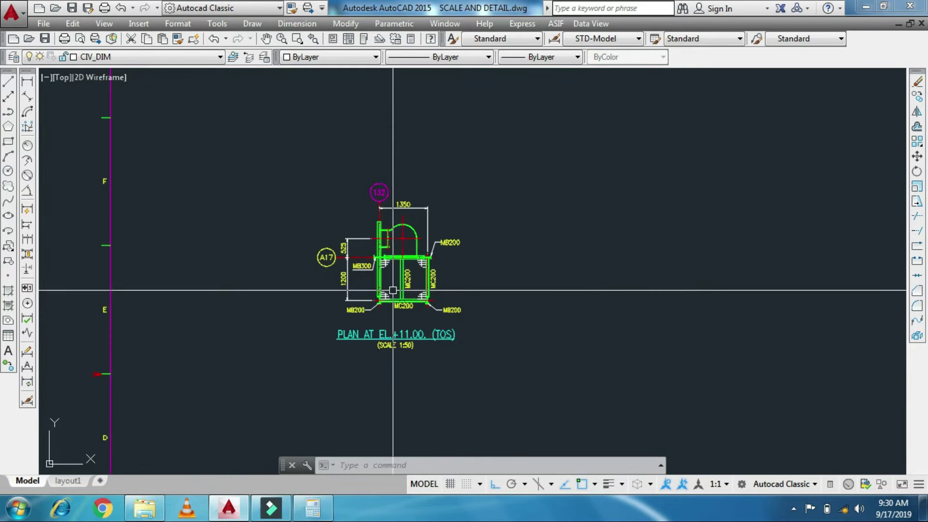
text(co)
key(Return)
click(532, 386)
click(254, 145)
key(Return)
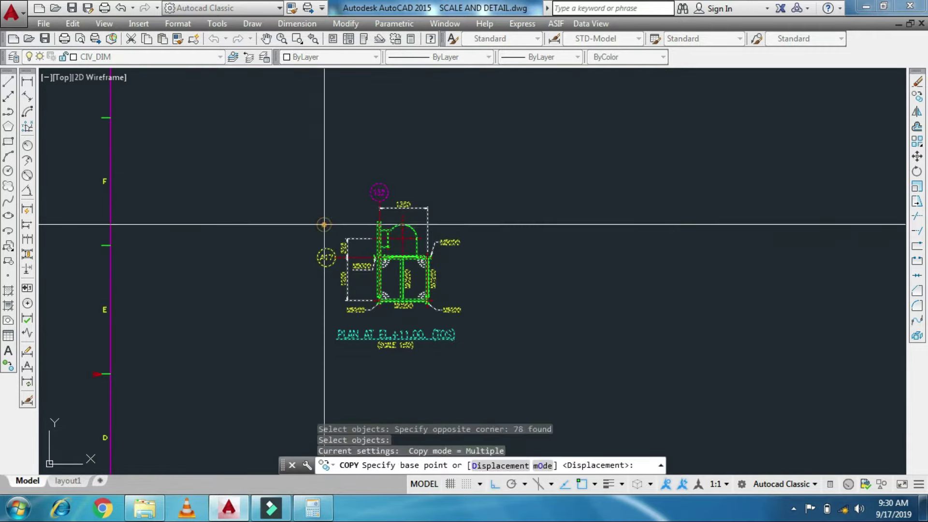
click(324, 224)
scroll(324, 224, down, 5)
middle_drag(663, 217, 414, 269)
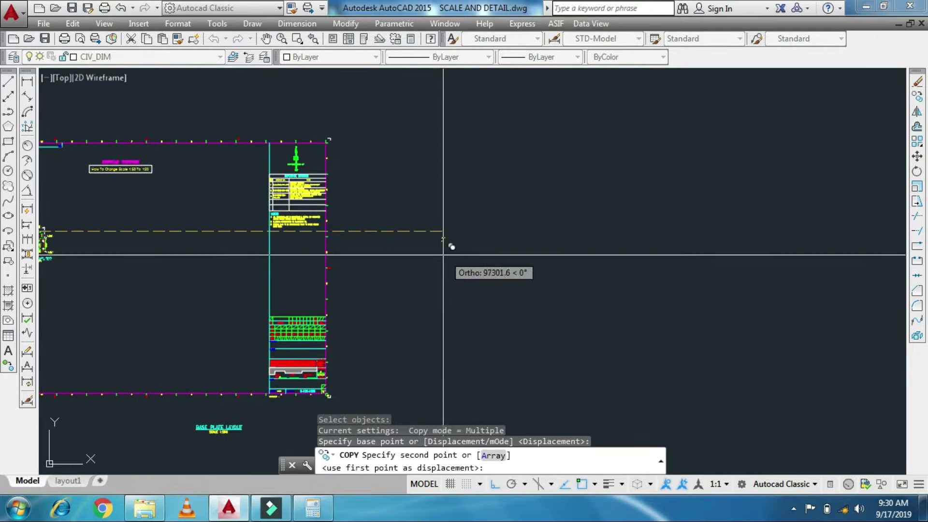
click(443, 255)
scroll(442, 252, up, 5)
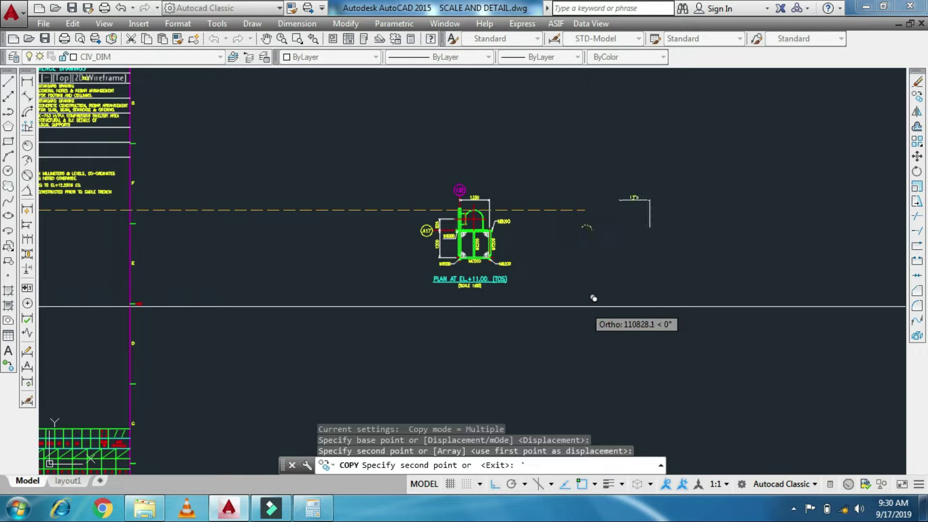
key(Escape)
middle_drag(497, 283, 404, 293)
Place second and third copies of the plan detail further to the right.
text(c)
key(Return)
click(239, 128)
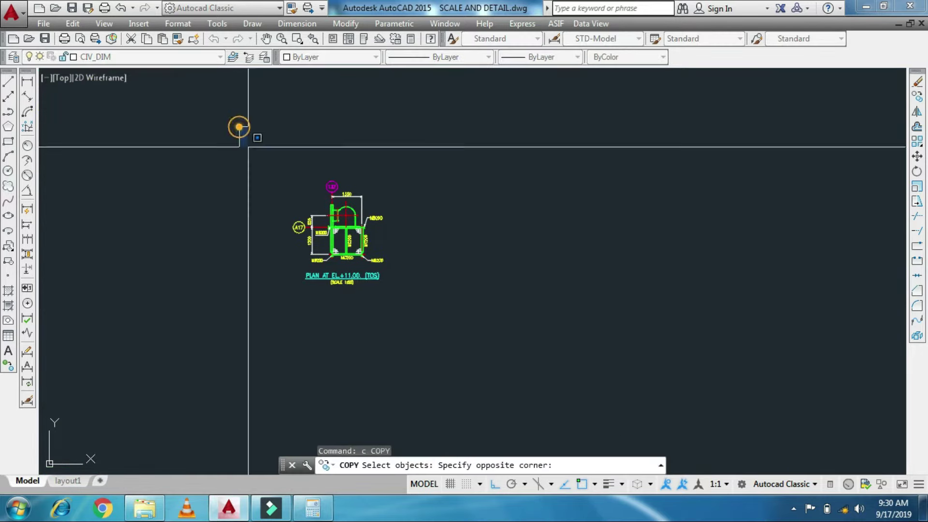
click(491, 369)
key(Return)
click(348, 312)
scroll(348, 311, down, 3)
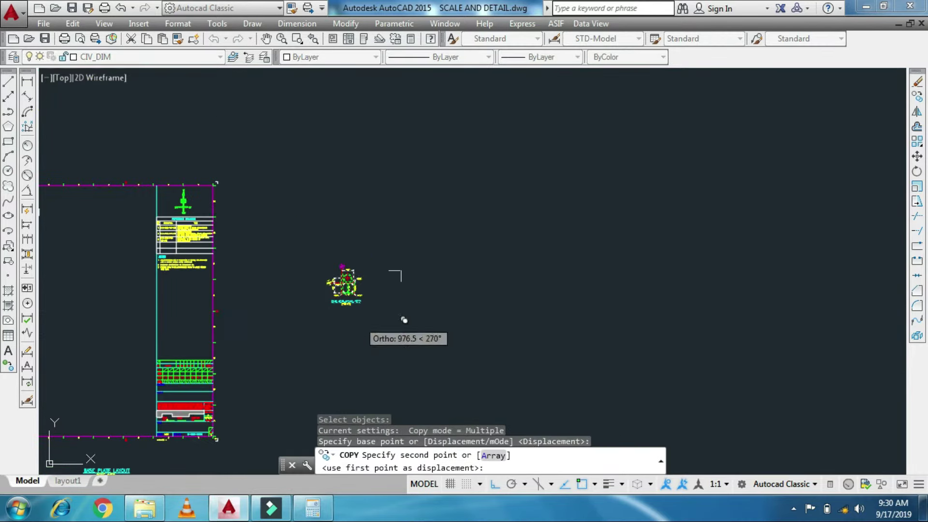
click(519, 333)
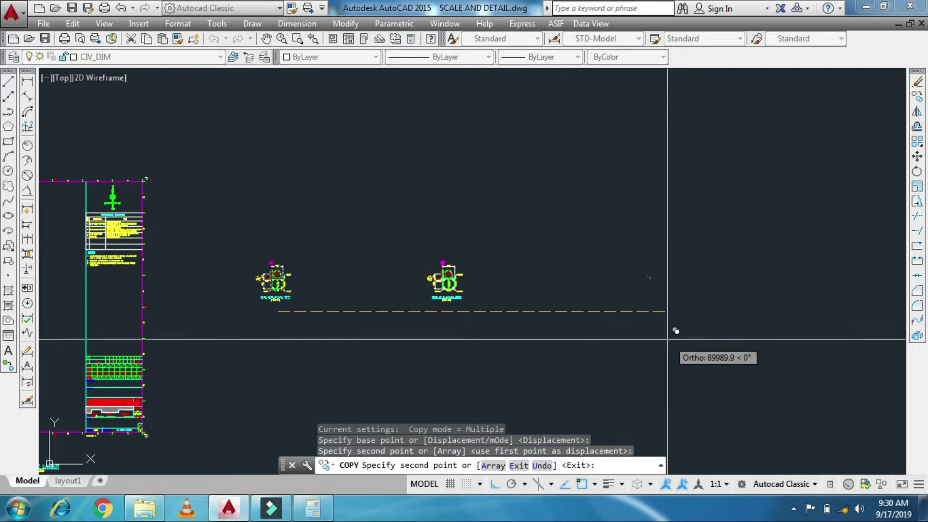
click(735, 332)
key(Escape)
Move the middle copy into the row and frame the sheet with all copies.
click(419, 259)
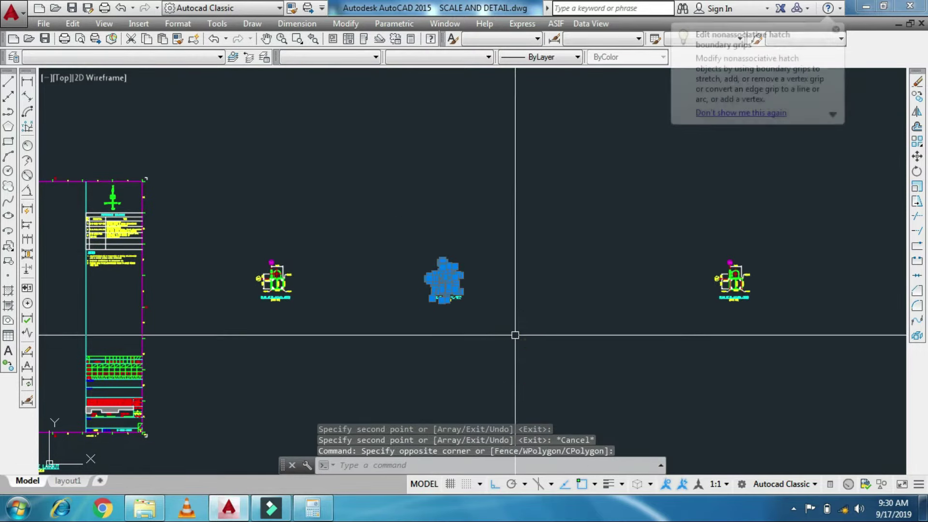
click(515, 335)
text(m)
key(Return)
scroll(279, 292, up, 5)
scroll(280, 291, down, 1)
scroll(321, 300, up, 2)
scroll(421, 290, down, 2)
scroll(438, 288, down, 2)
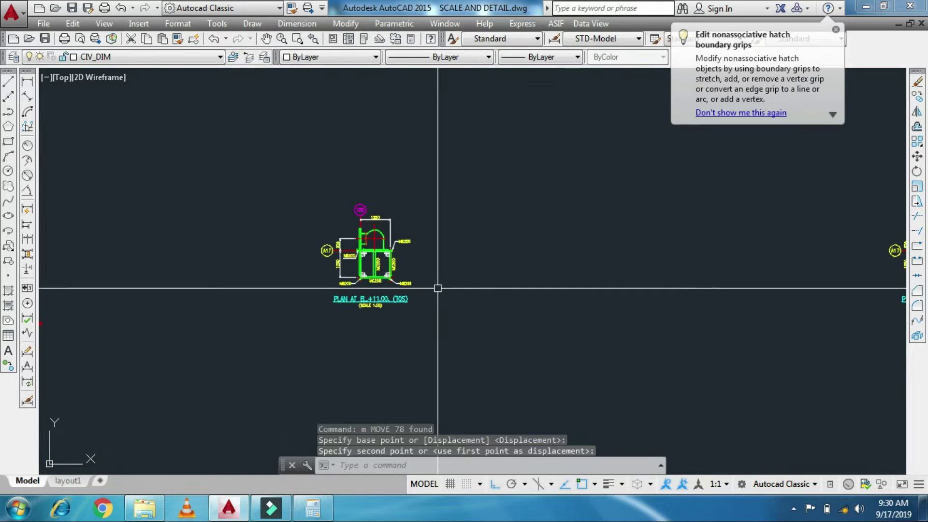
scroll(438, 288, down, 2)
scroll(421, 294, down, 2)
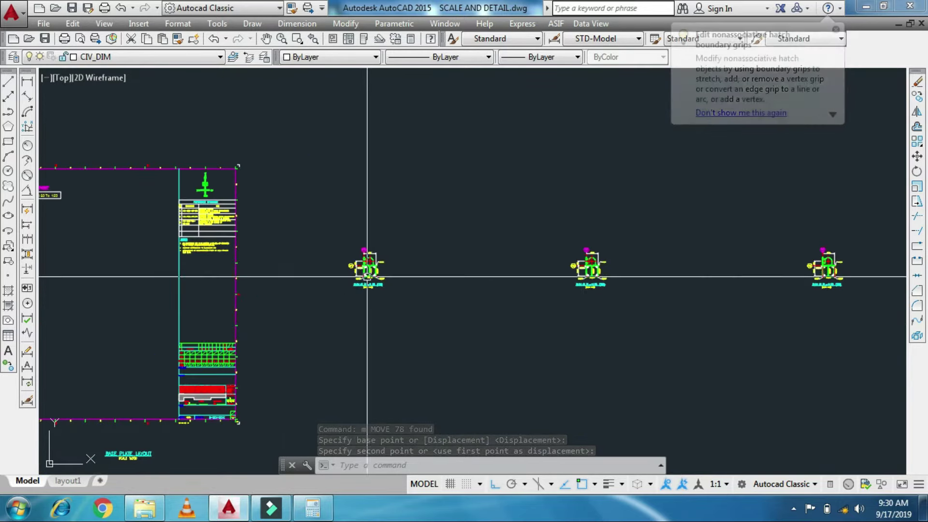
middle_drag(407, 281, 328, 266)
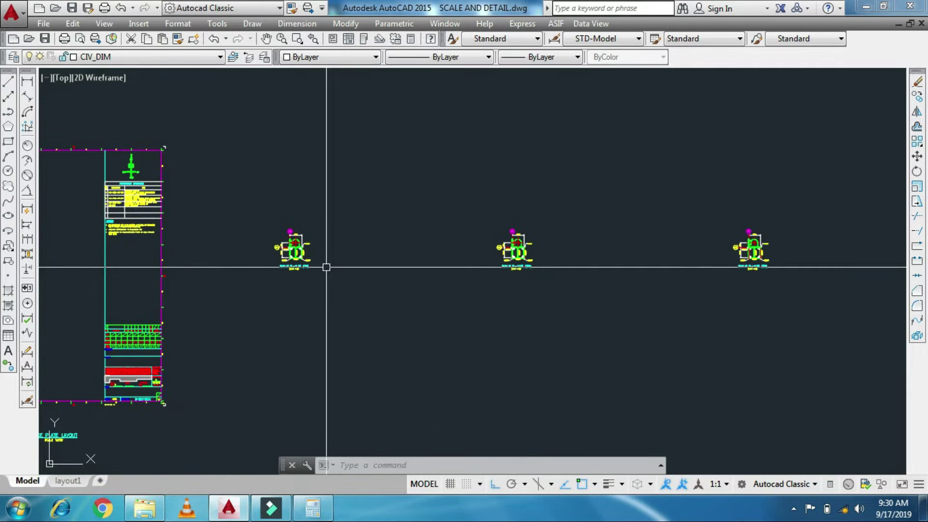
Scale the selected plan detail copy by 50/20 about a picked base point.
scroll(286, 244, up, 5)
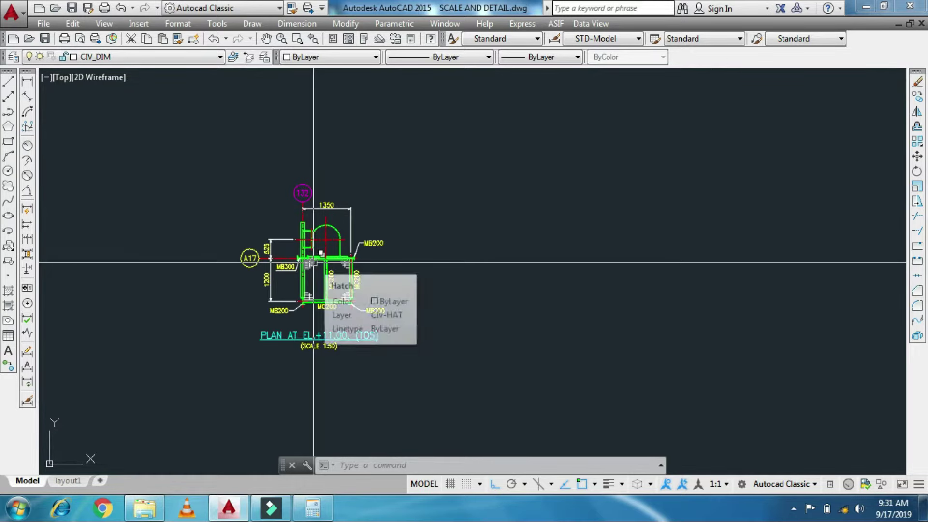
text(sc)
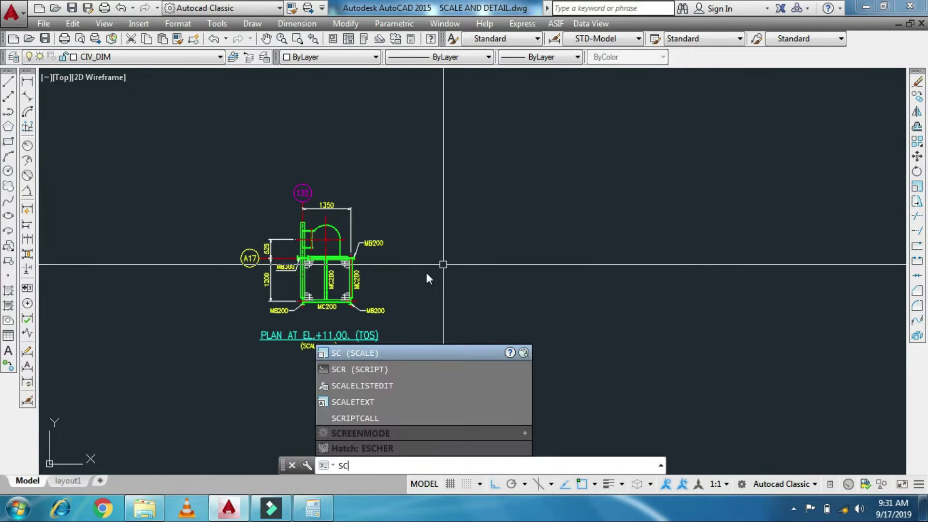
key(Return)
click(305, 308)
click(207, 150)
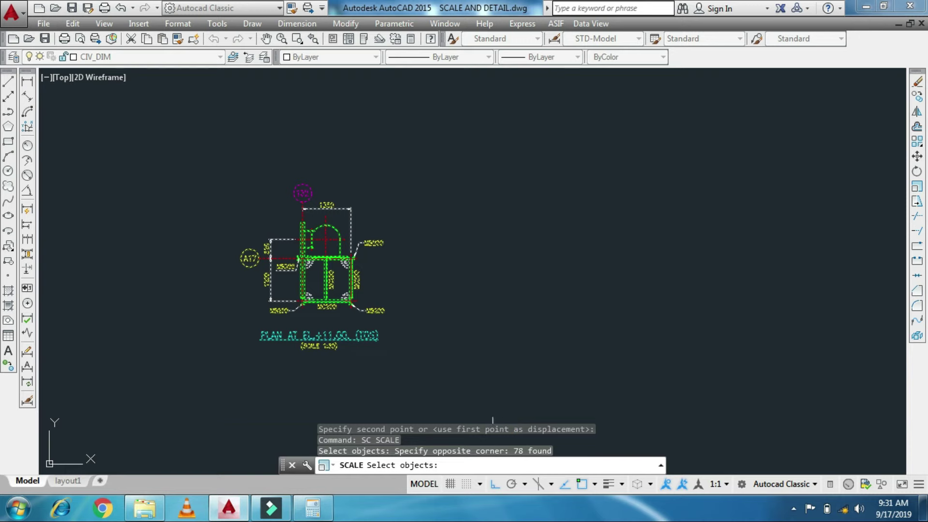
key(Return)
scroll(332, 250, up, 4)
scroll(332, 250, up, 3)
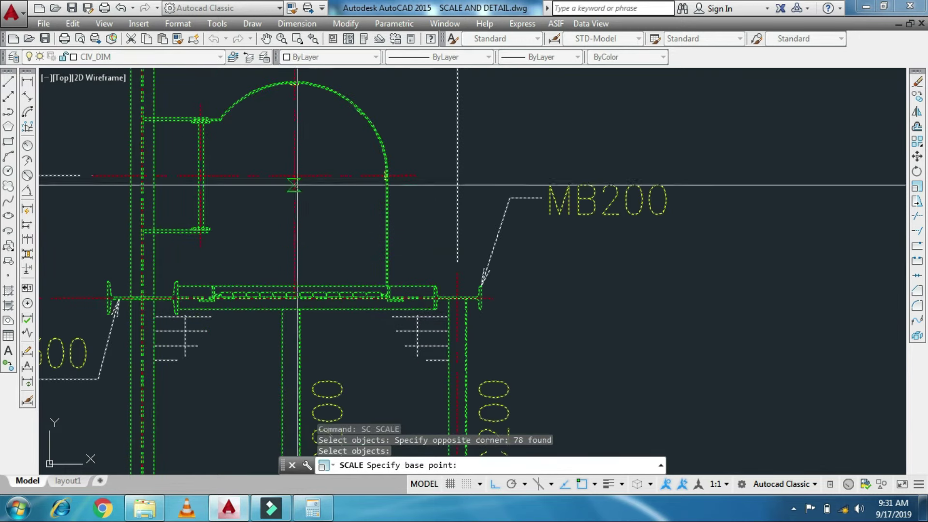
click(295, 175)
text(50/20)
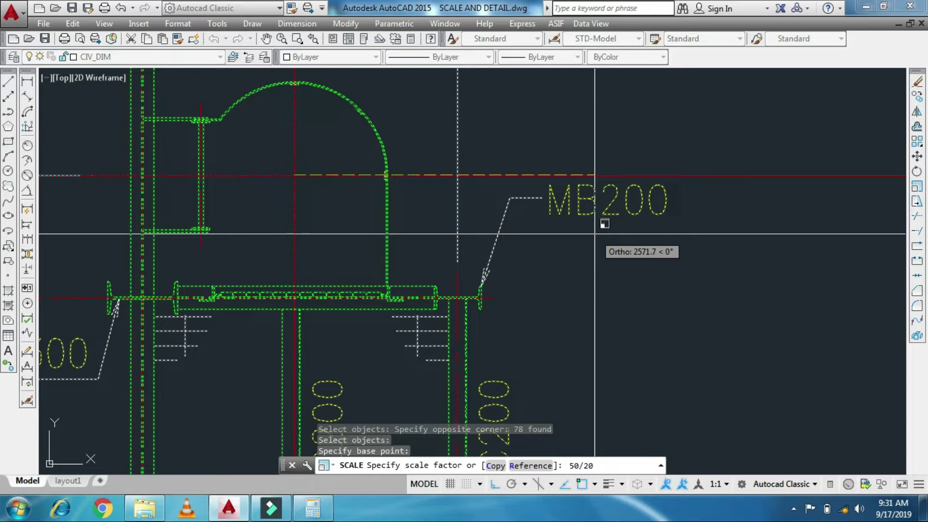
key(Return)
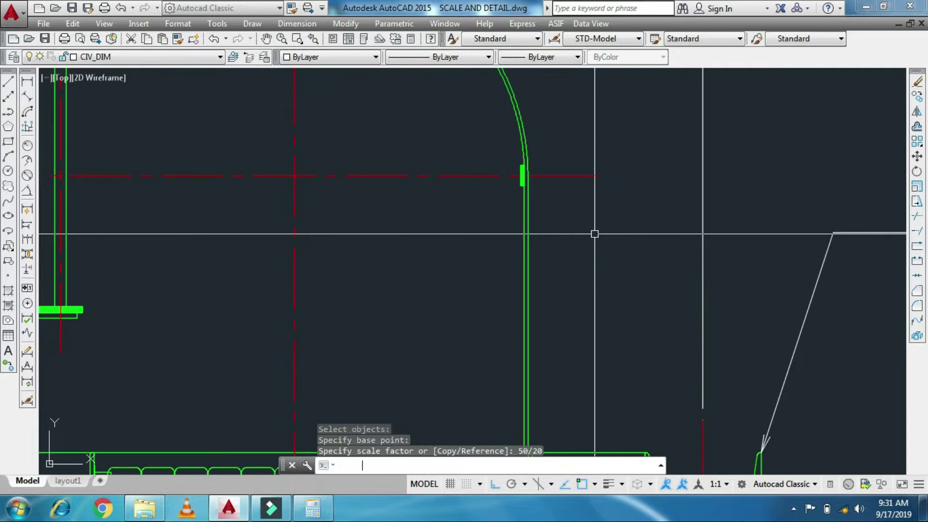
Pan across the drawing to bring the original small plan into view.
scroll(595, 234, down, 3)
scroll(595, 234, down, 3)
middle_drag(594, 324, 510, 314)
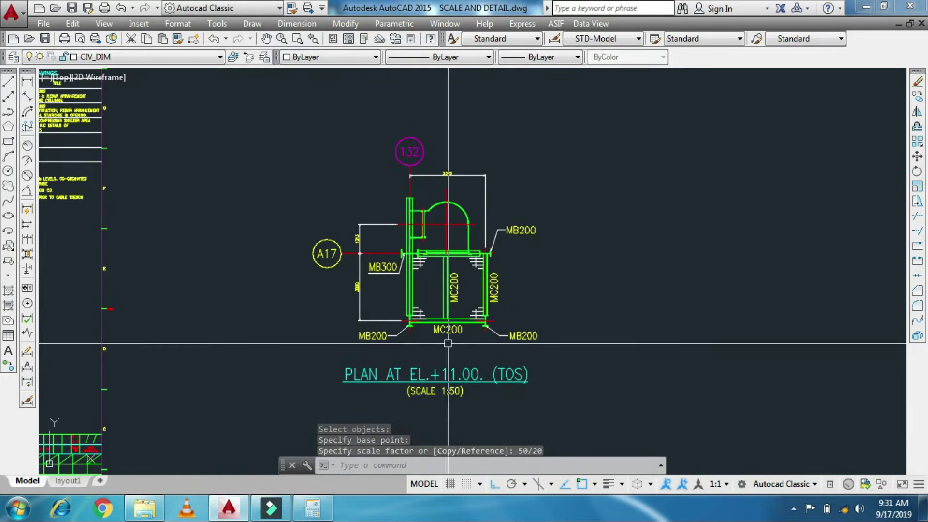
middle_drag(796, 379, 326, 382)
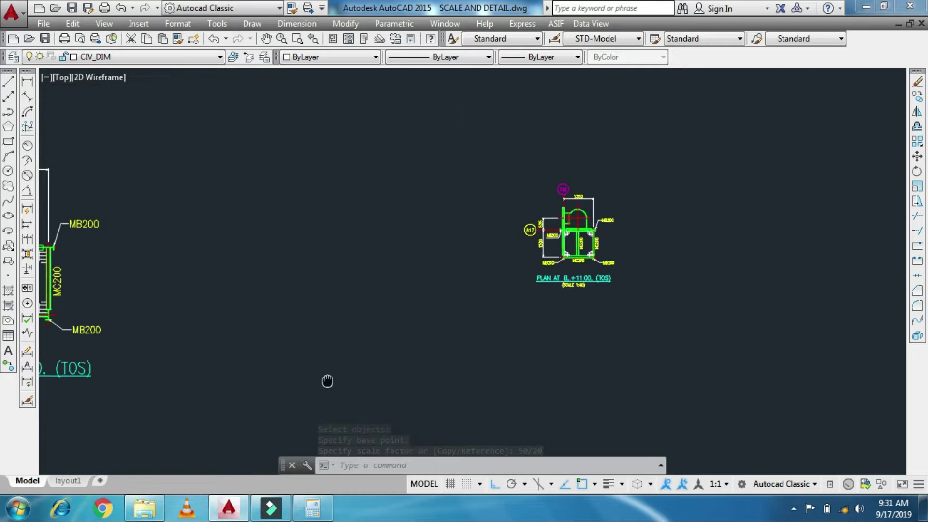
middle_drag(653, 321, 543, 332)
scroll(489, 276, up, 4)
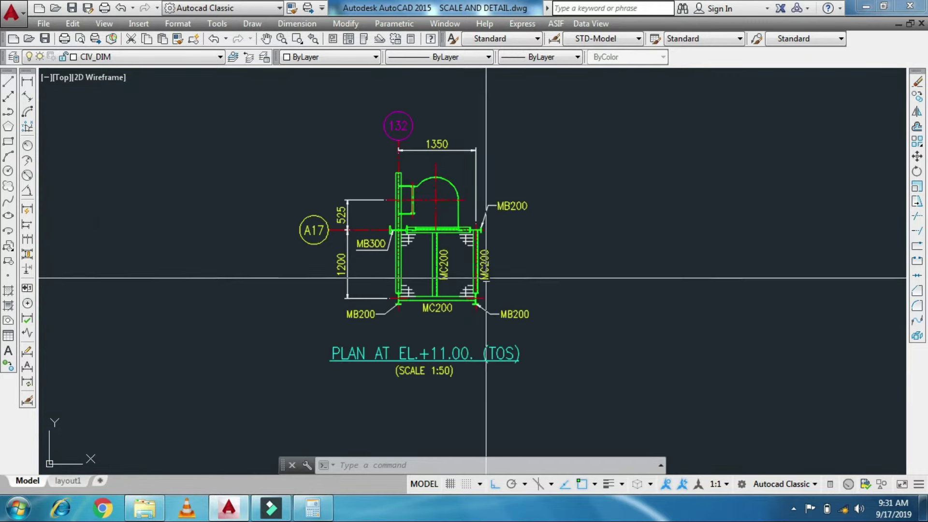
scroll(509, 288, down, 3)
scroll(479, 289, up, 3)
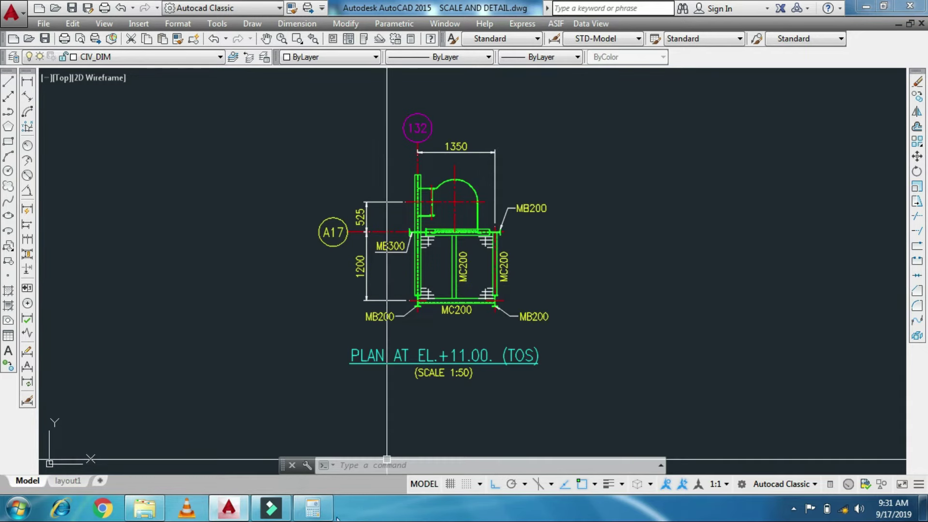
Calculate 50 ÷ 20 = 2.5 in Calculator and return to the drawing.
click(319, 512)
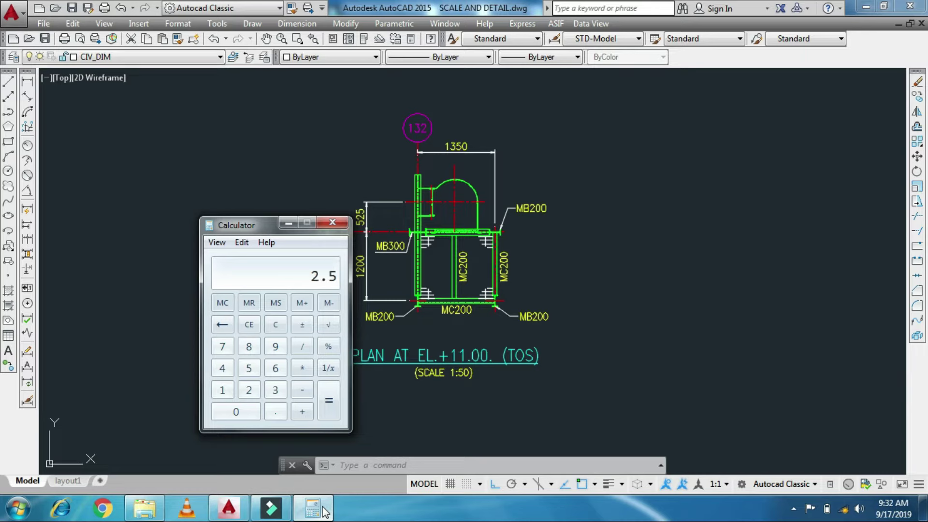
click(540, 303)
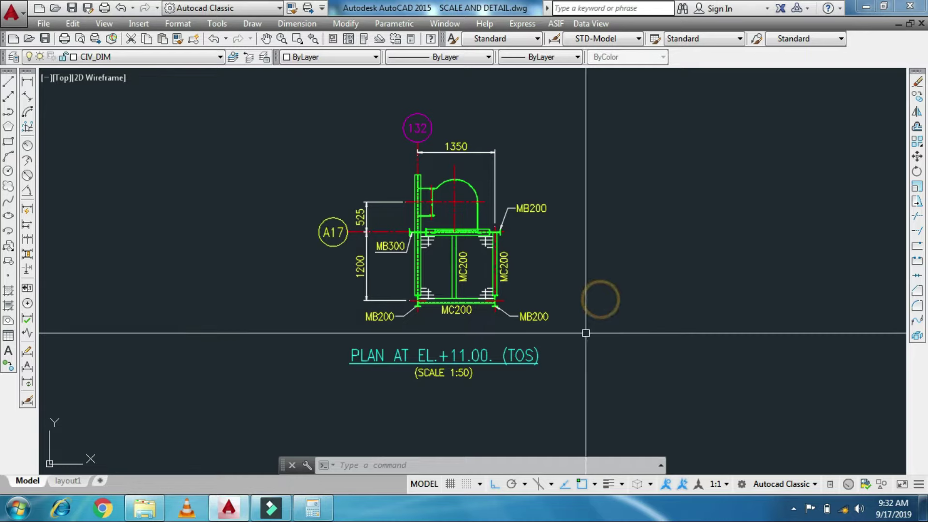
Scale the second plan copy by a factor of 2.5 about a picked base point.
text(sc)
key(Return)
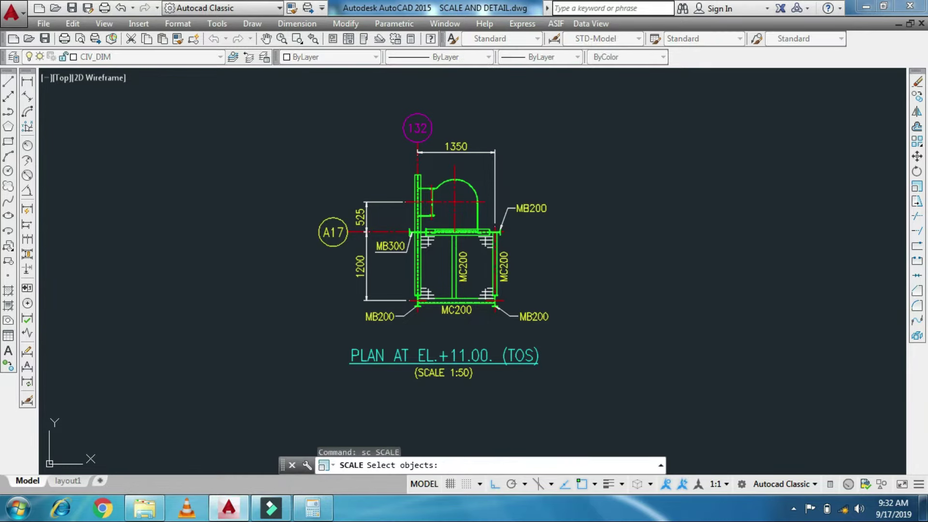
click(659, 416)
click(234, 100)
key(Return)
scroll(466, 213, up, 1)
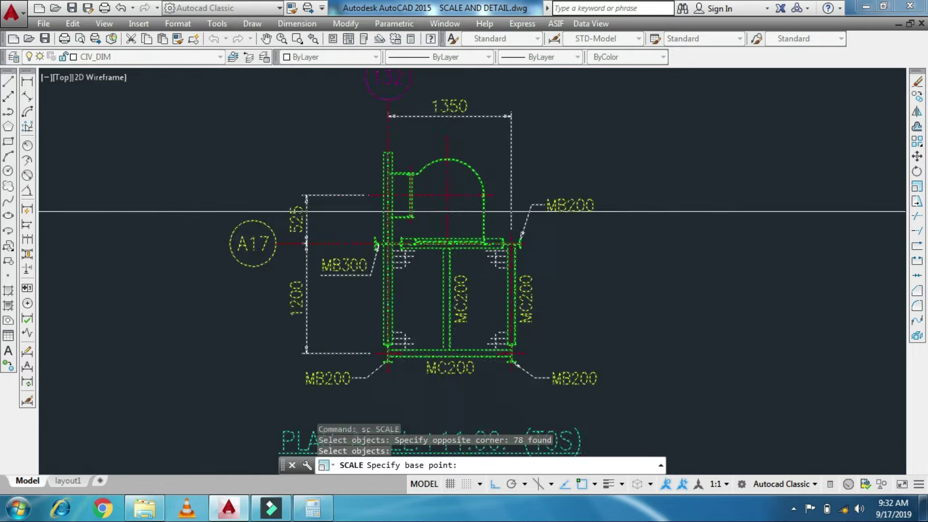
scroll(467, 213, up, 3)
click(436, 184)
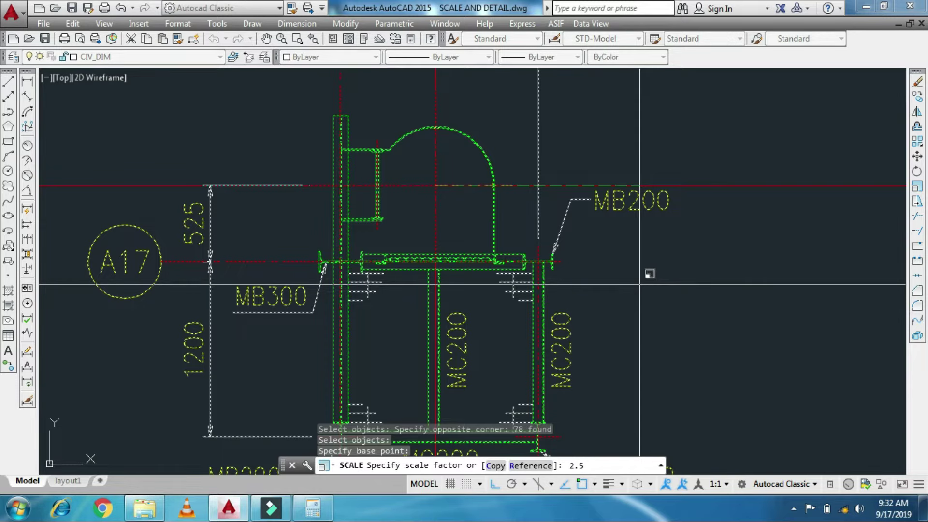
key(Return)
Pan to bring the small third plan copy to the centre.
scroll(483, 201, down, 5)
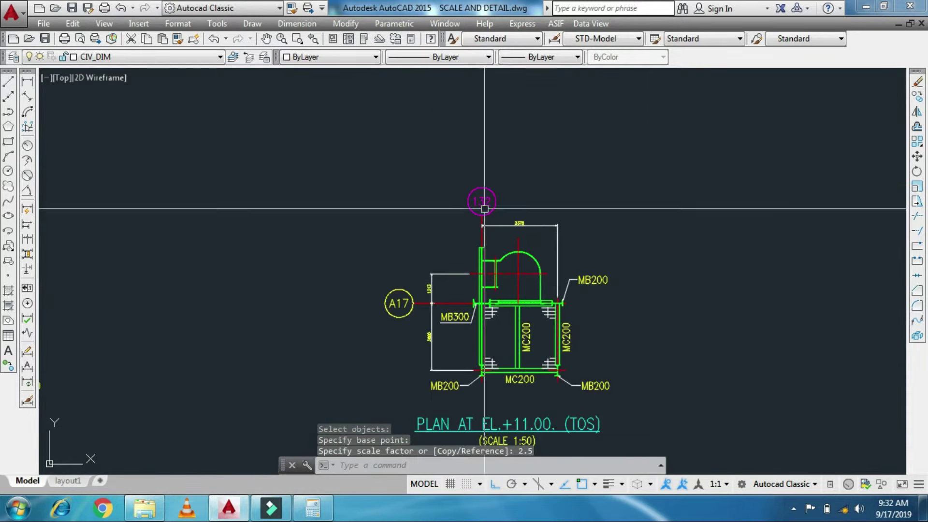
scroll(484, 201, down, 3)
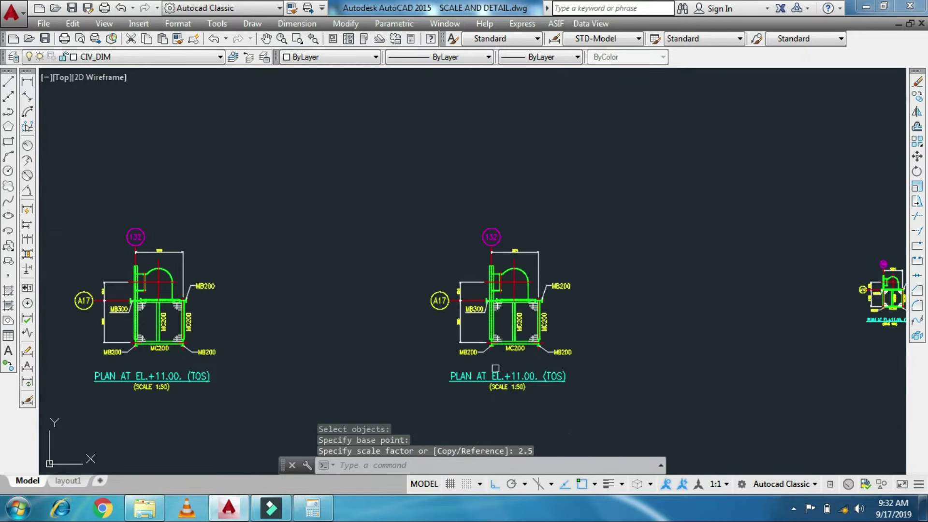
middle_drag(715, 363, 296, 359)
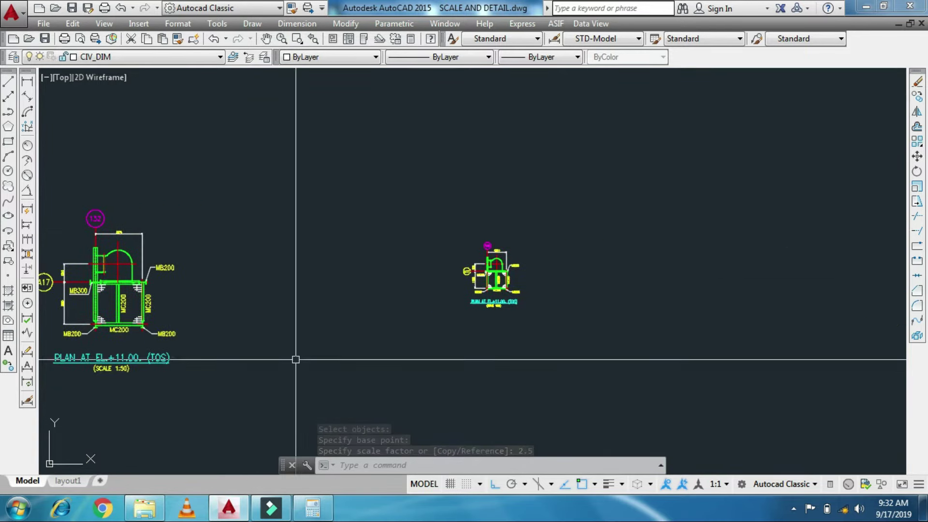
scroll(498, 273, up, 3)
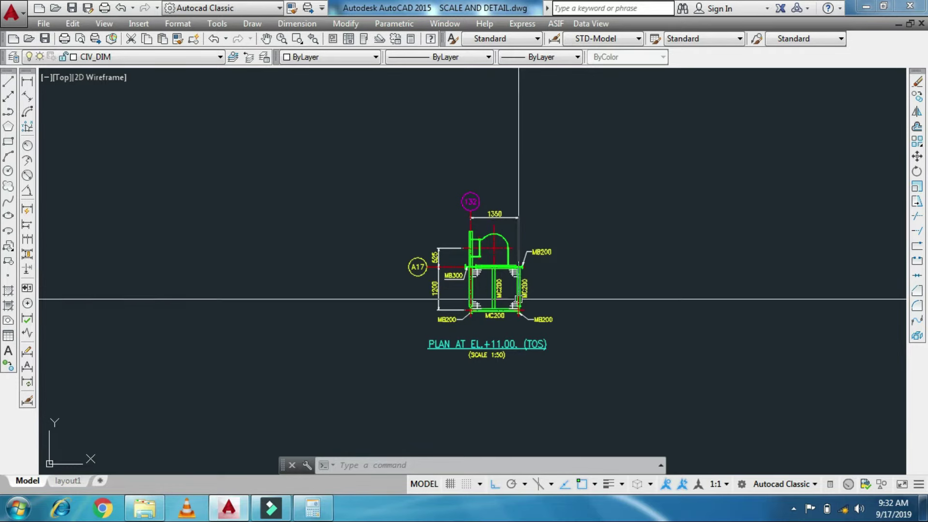
scroll(522, 337, up, 2)
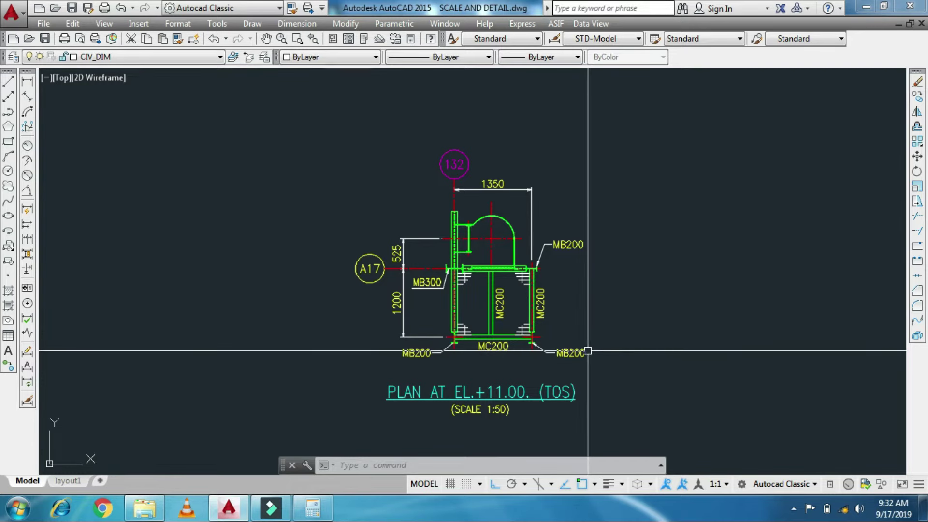
Start scaling the third plan copy, window-selecting it and picking a base point.
text(sc)
key(Return)
click(660, 443)
click(248, 100)
key(Return)
scroll(487, 210, up, 4)
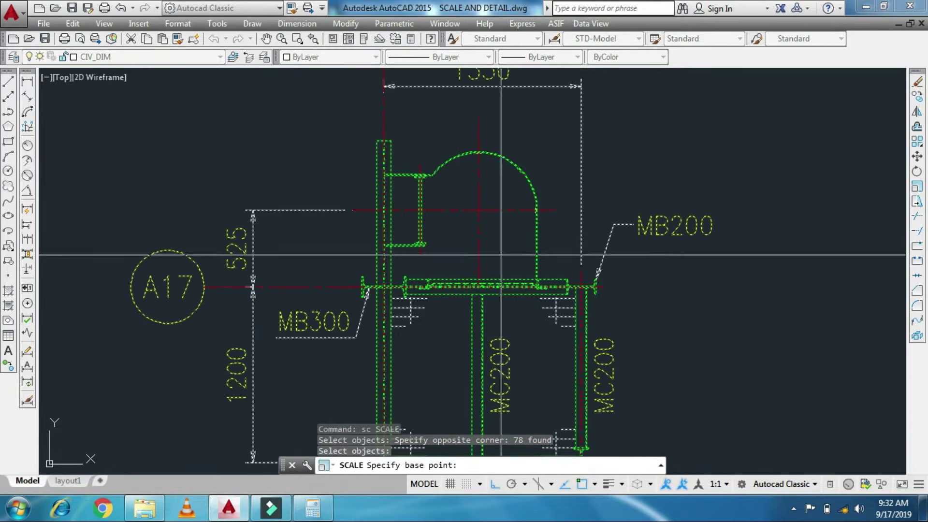
click(487, 210)
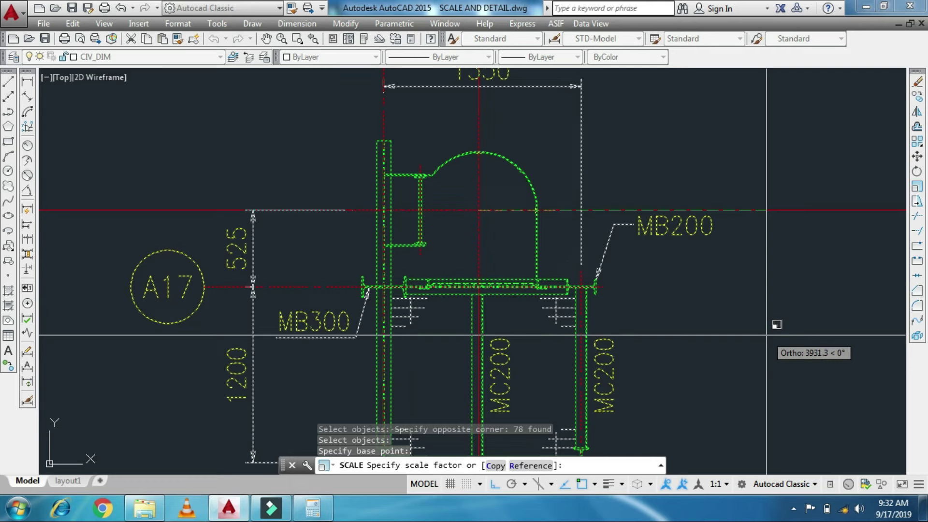
text(r)
Use the Reference option with reference length 20 and new length 50.
key(Return)
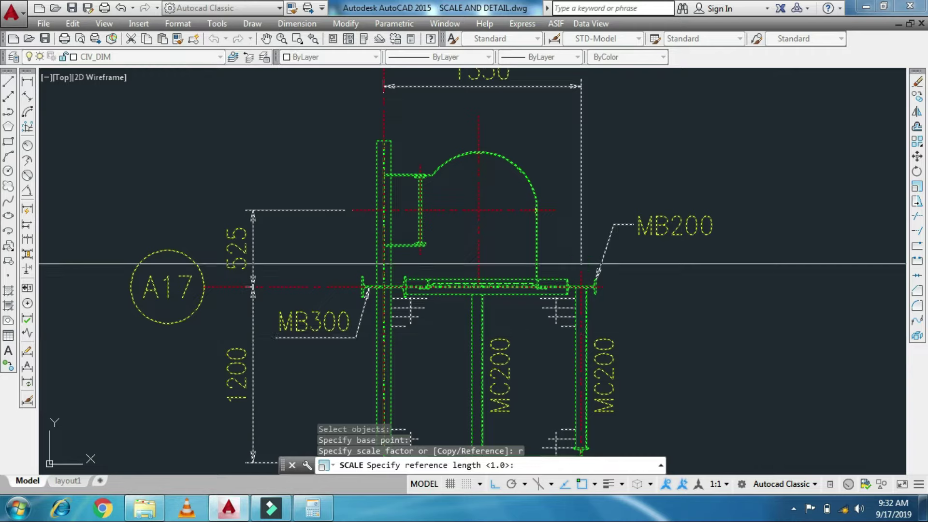
scroll(483, 264, down, 3)
mouse_move(483, 405)
middle_down()
mouse_move(573, 299)
mouse_move(539, 319)
middle_up()
text(20)
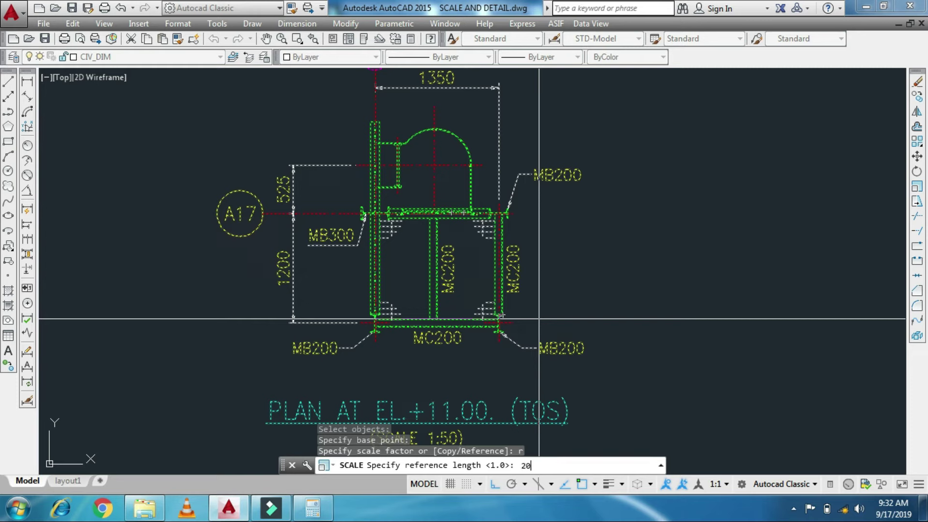
key(Return)
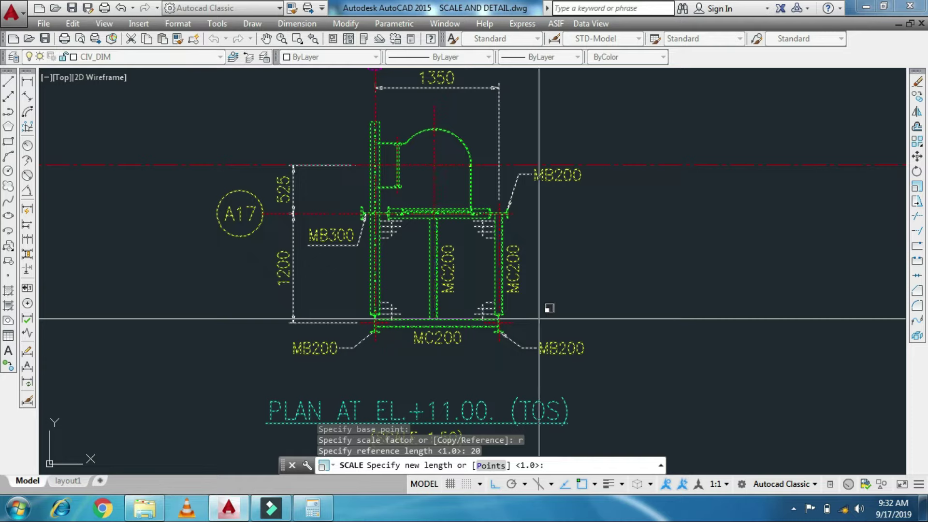
text(50)
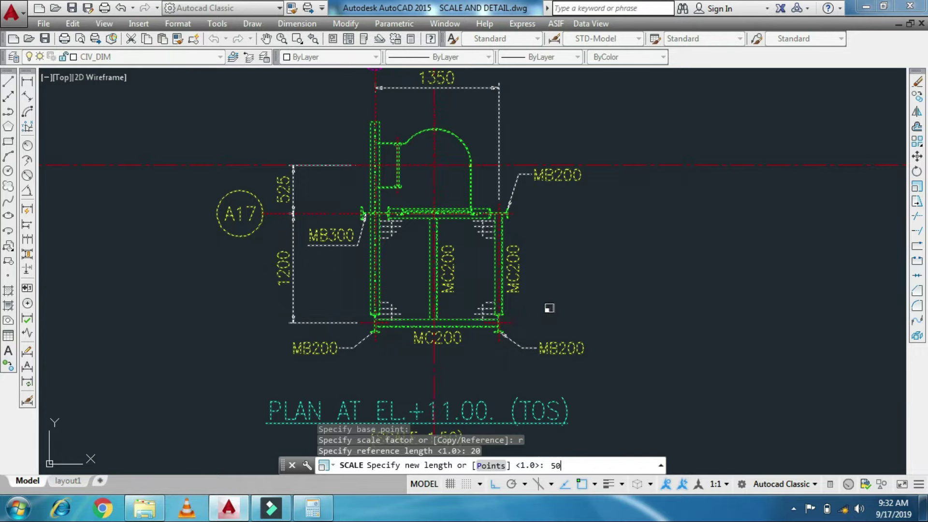
key(Return)
scroll(540, 319, down, 3)
scroll(616, 295, down, 3)
scroll(619, 292, down, 2)
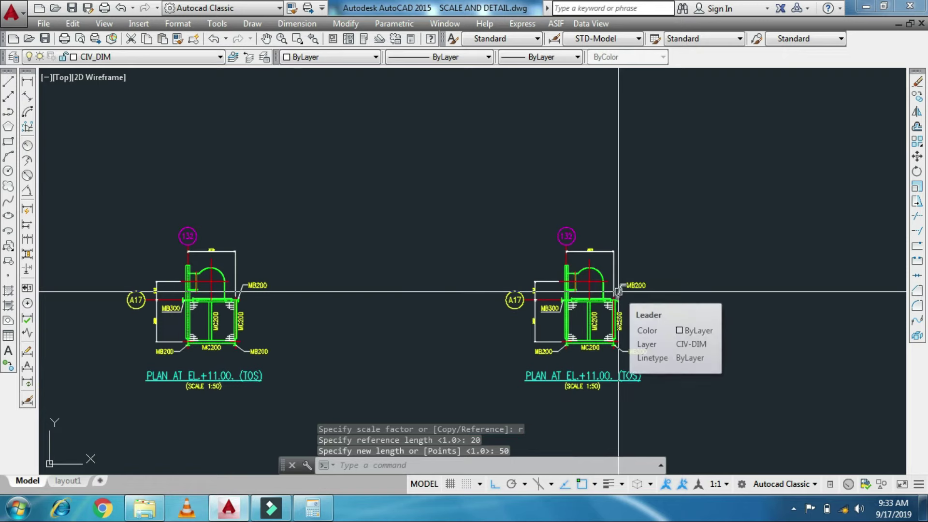
scroll(266, 290, down, 3)
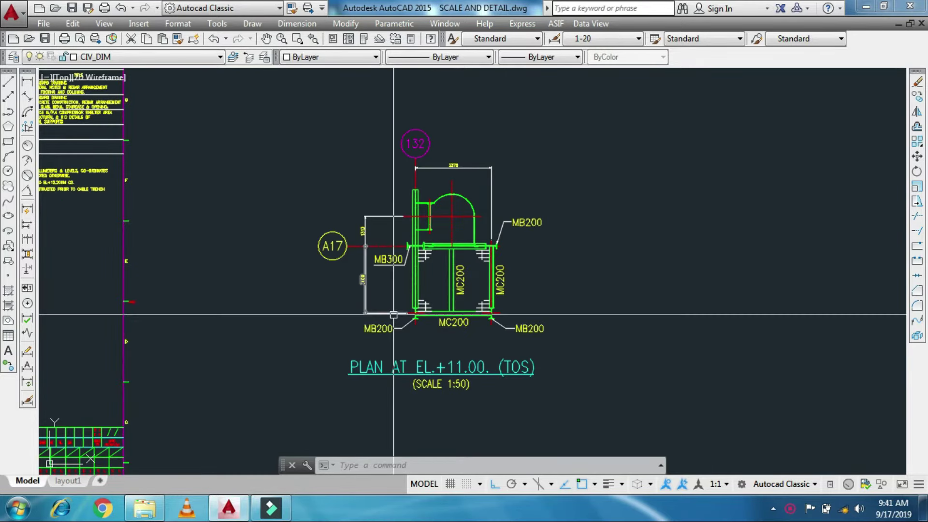
text(M)
key(Return)
click(276, 91)
click(669, 449)
key(Return)
click(432, 311)
scroll(432, 311, down, 5)
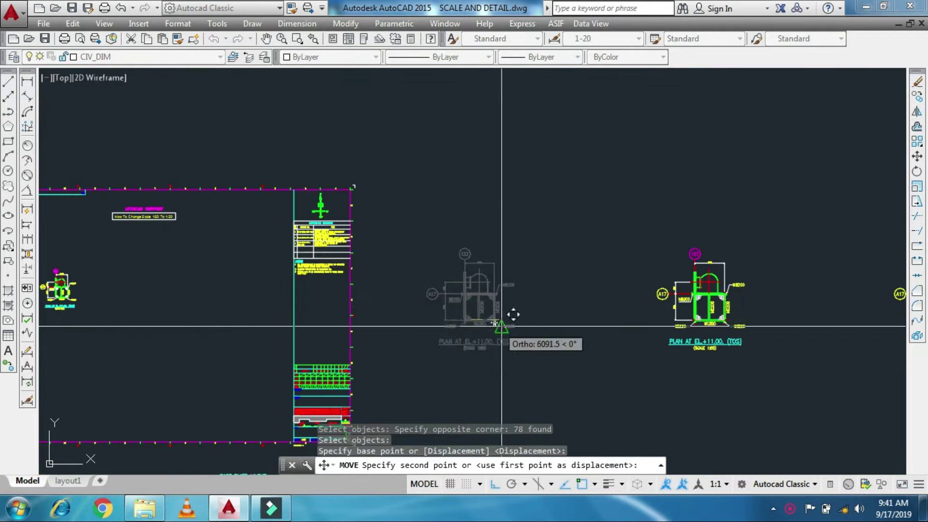
key(Escape)
scroll(148, 294, up, 3)
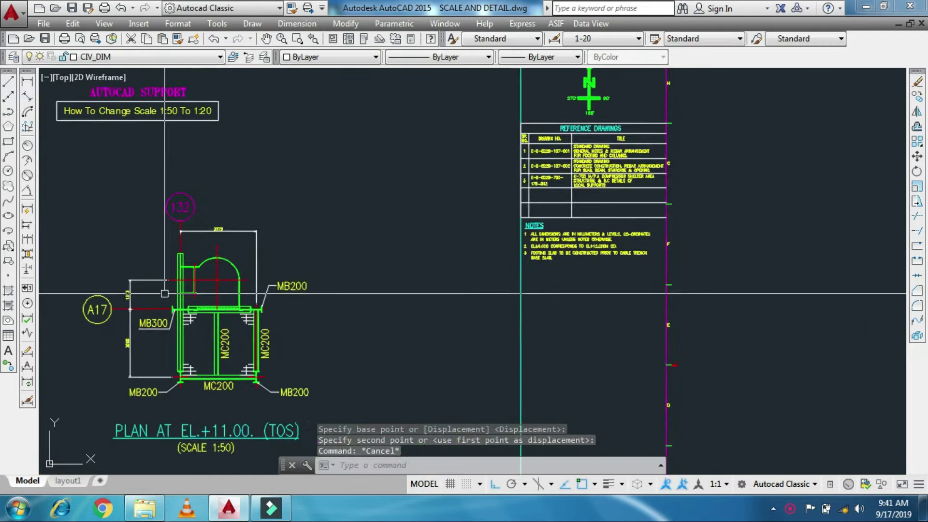
middle_drag(213, 319, 380, 322)
scroll(385, 321, up, 3)
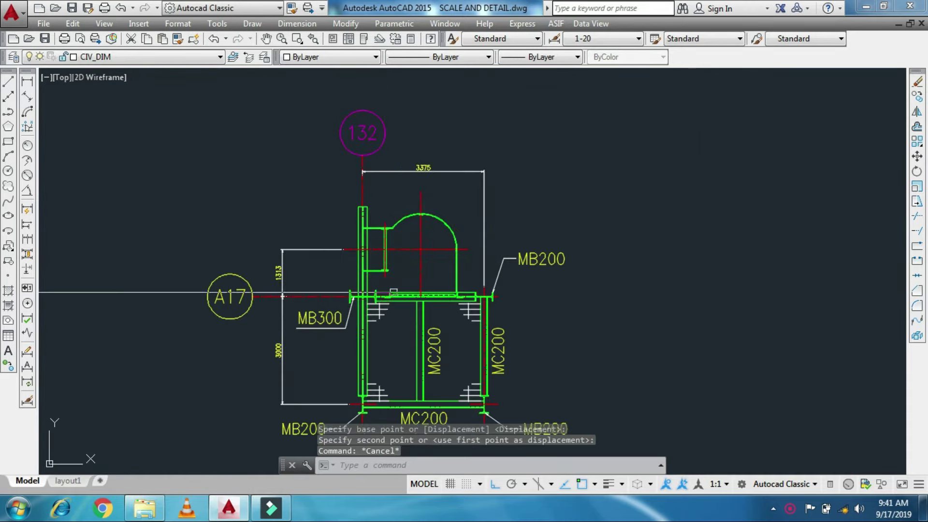
scroll(338, 242, up, 2)
scroll(314, 266, up, 1)
scroll(308, 274, up, 1)
scroll(308, 275, down, 4)
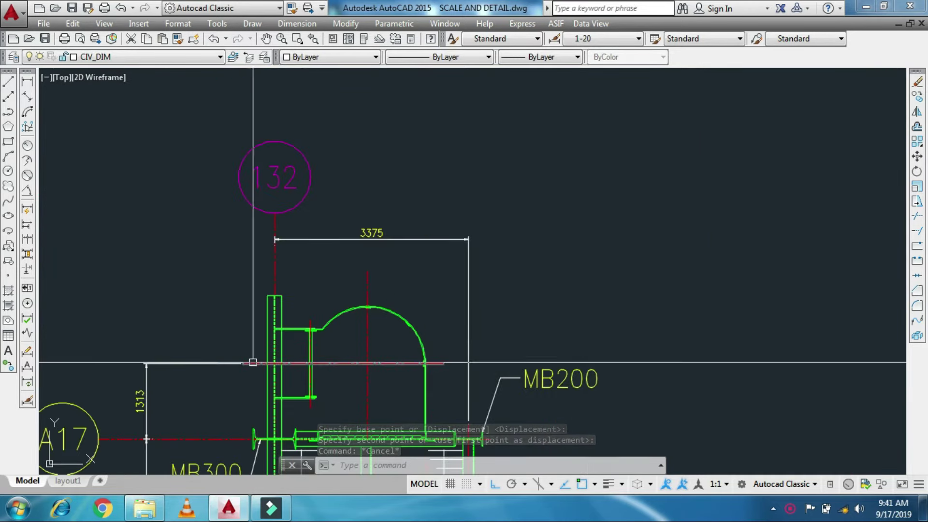
middle_drag(253, 362, 374, 202)
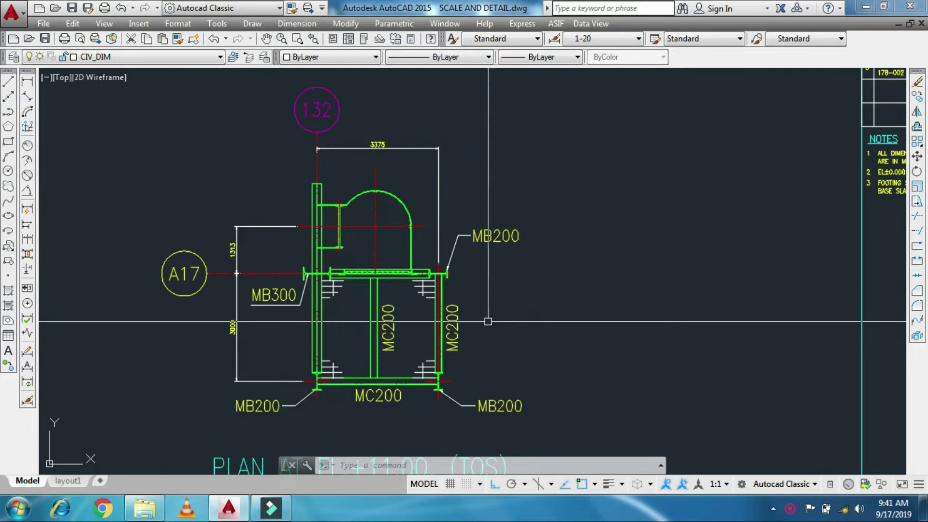
Create a new dimension style named 1-20 in the Dimension Style Manager.
text(D)
key(Return)
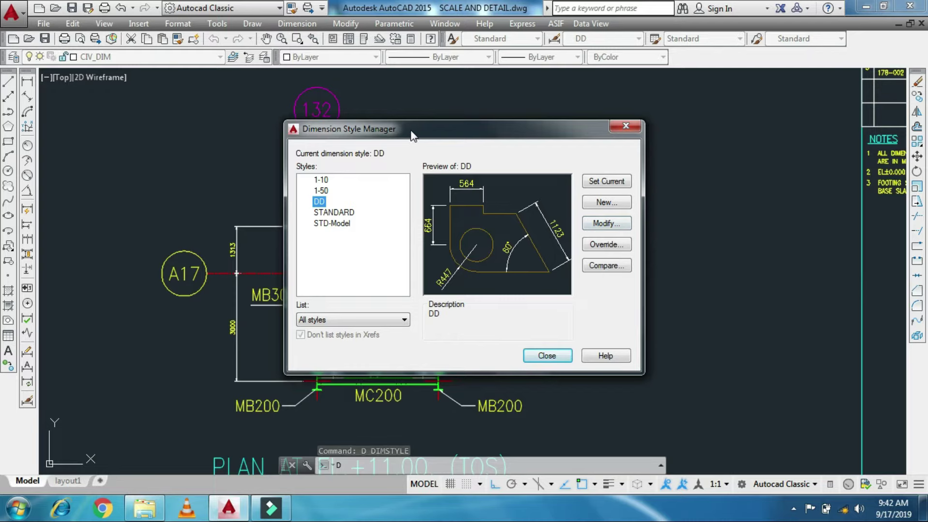
drag(407, 127, 400, 125)
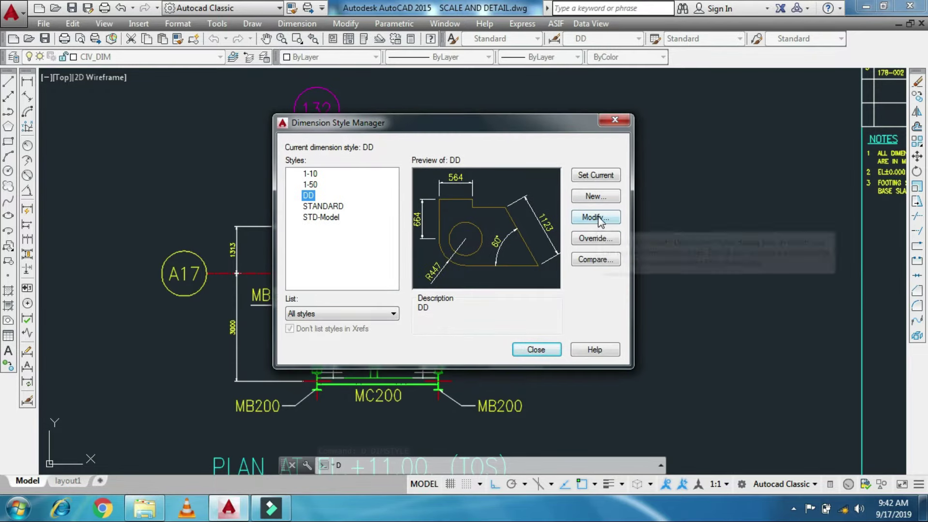
click(605, 196)
click(501, 213)
text(1-20)
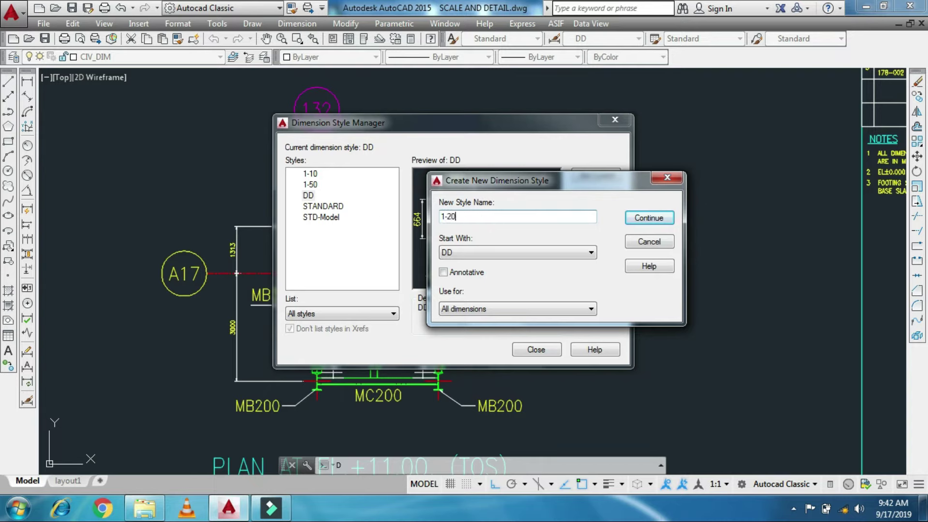
click(657, 221)
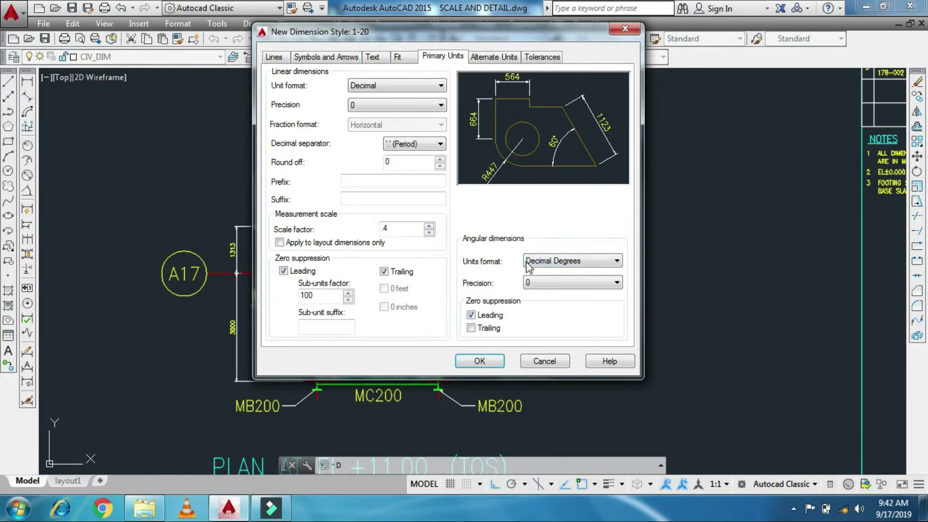
Set the 1-20 Primary Units scale factor to 0.2, verify in Calculator, and save.
double_click(404, 228)
mouse_move(413, 230)
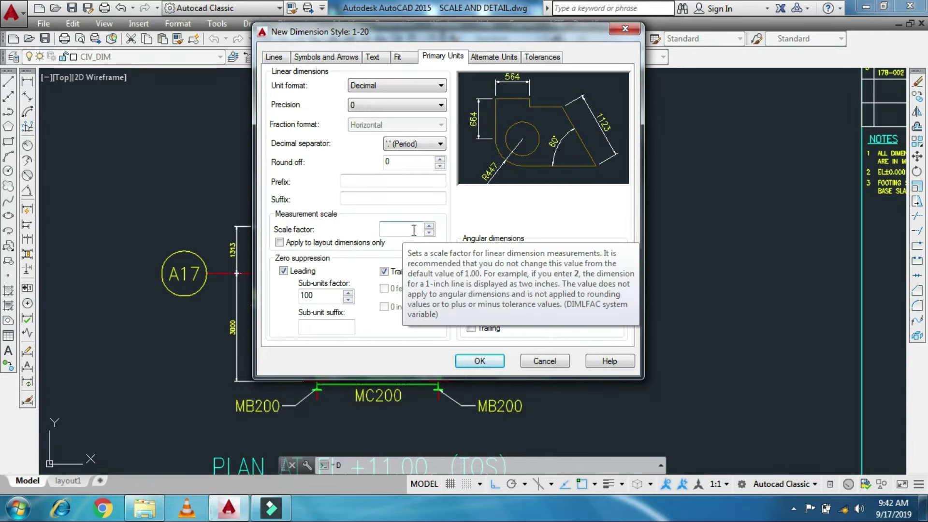
text(20/100)
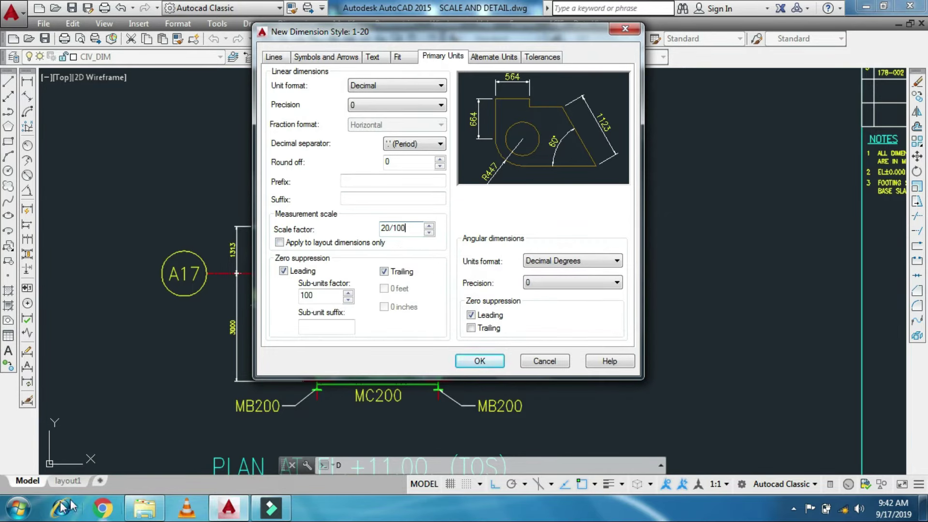
click(20, 508)
click(46, 168)
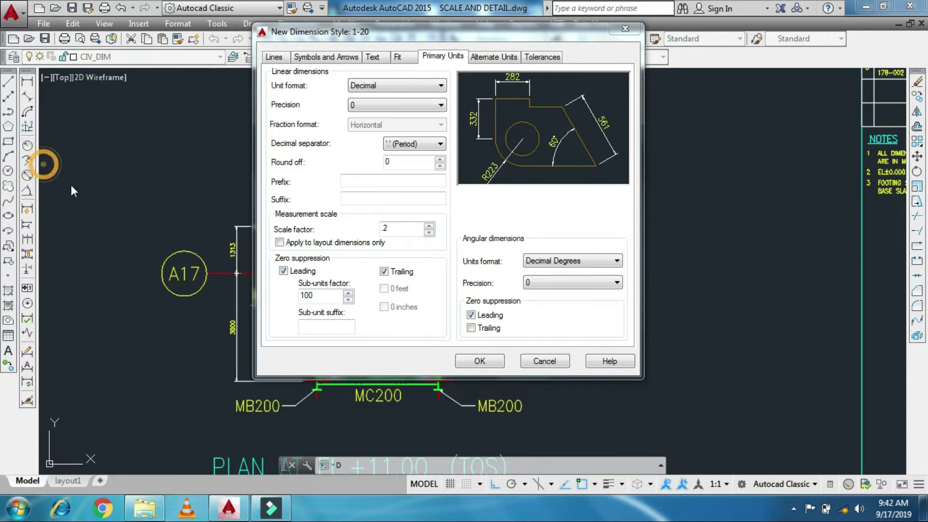
drag(245, 227, 215, 195)
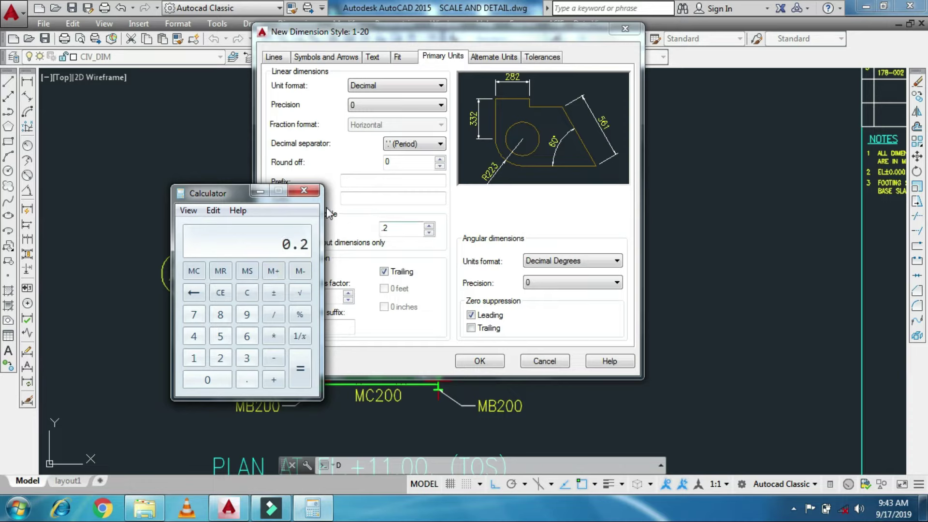
click(304, 191)
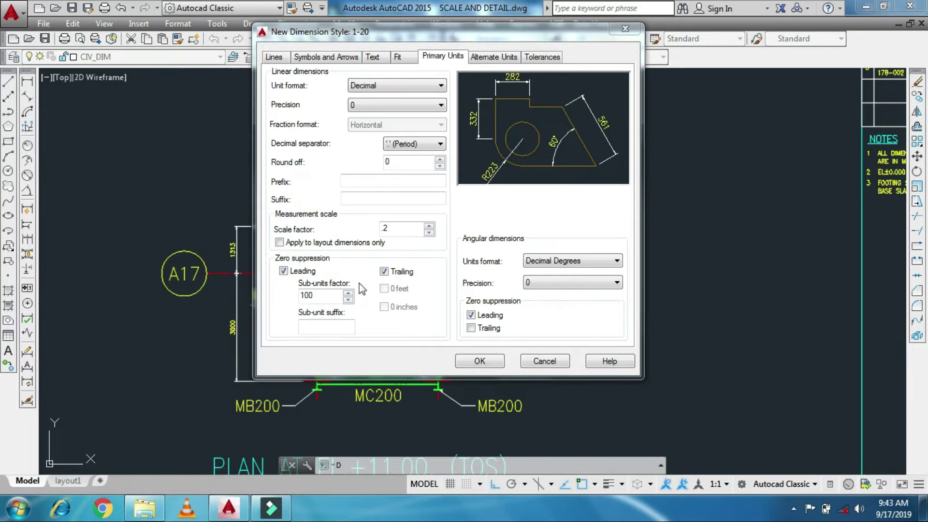
click(397, 225)
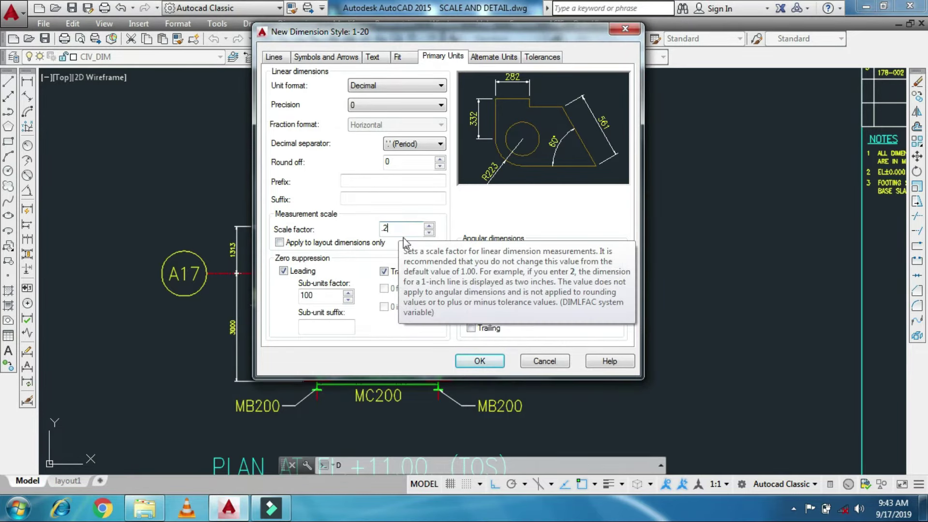
click(476, 361)
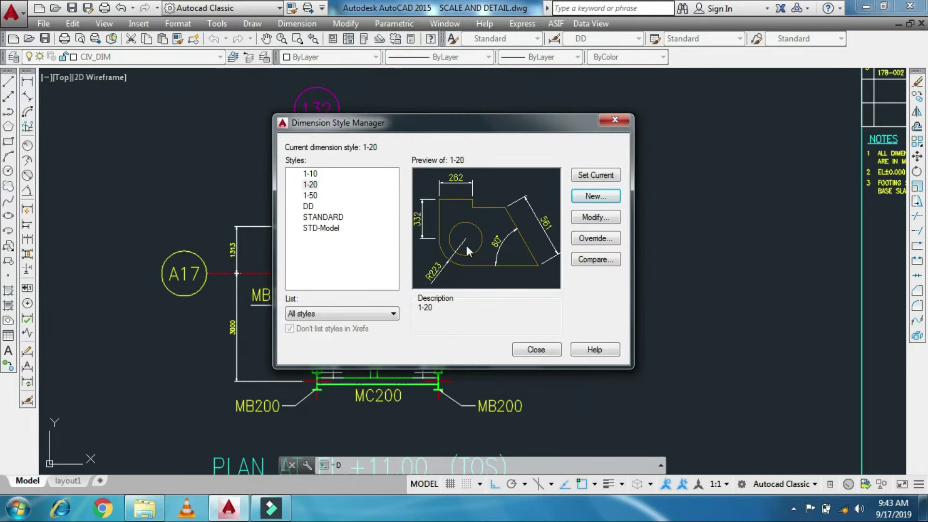
Close the Dimension Style Manager and select the 3375, vertical and 1313 dimensions.
click(537, 349)
scroll(372, 138, up, 5)
click(484, 174)
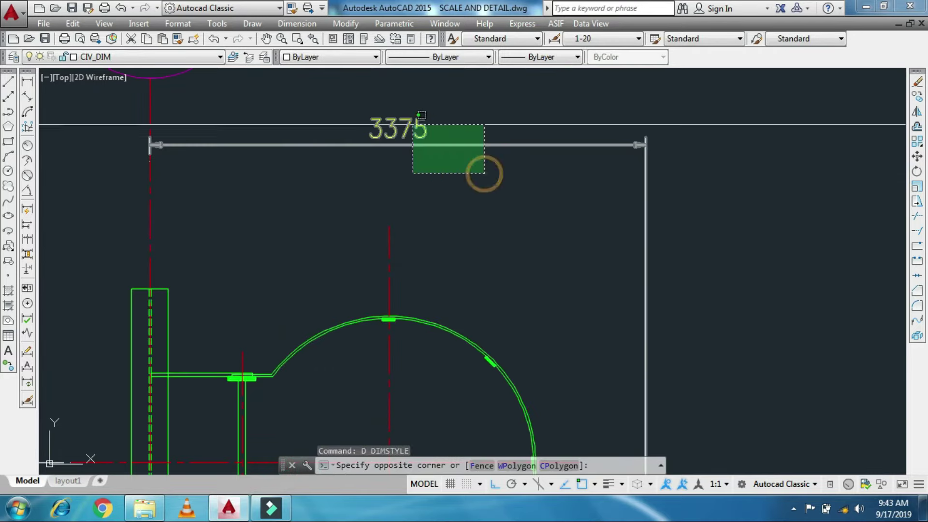
scroll(485, 173, down, 4)
scroll(339, 242, up, 4)
scroll(318, 270, up, 2)
click(318, 270)
click(352, 118)
Add the three MB200 leaders and the MB300 leader, then apply the 1-20 dimension style.
click(441, 386)
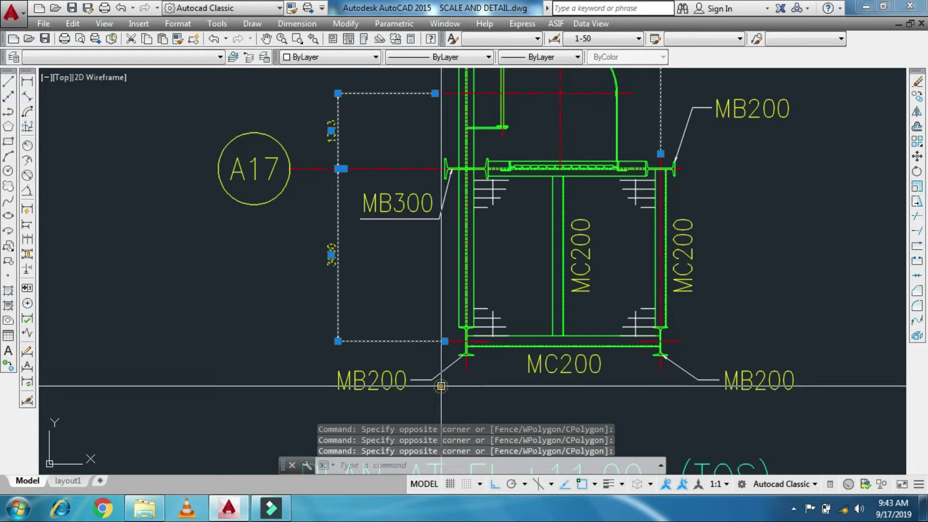
click(686, 377)
click(681, 140)
scroll(464, 300, up, 1)
scroll(455, 310, up, 1)
scroll(448, 315, up, 2)
click(435, 292)
scroll(436, 328, down, 4)
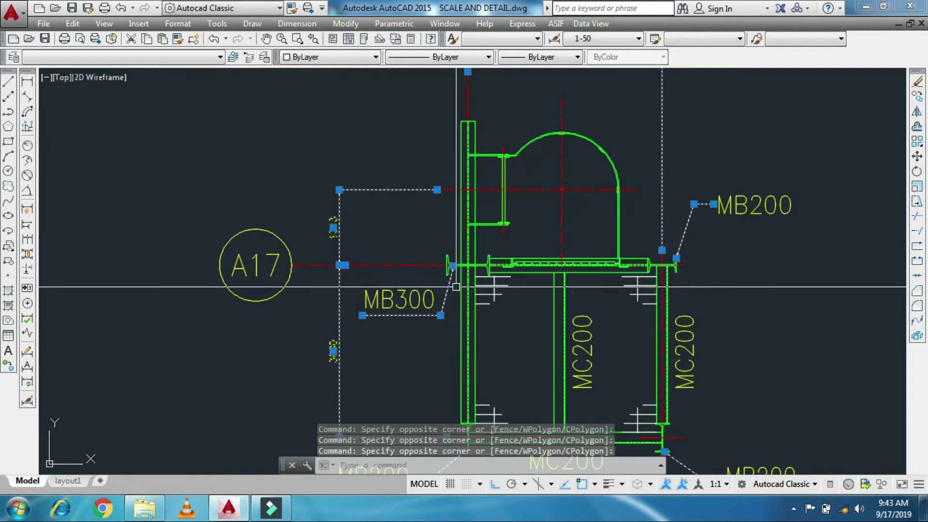
click(599, 38)
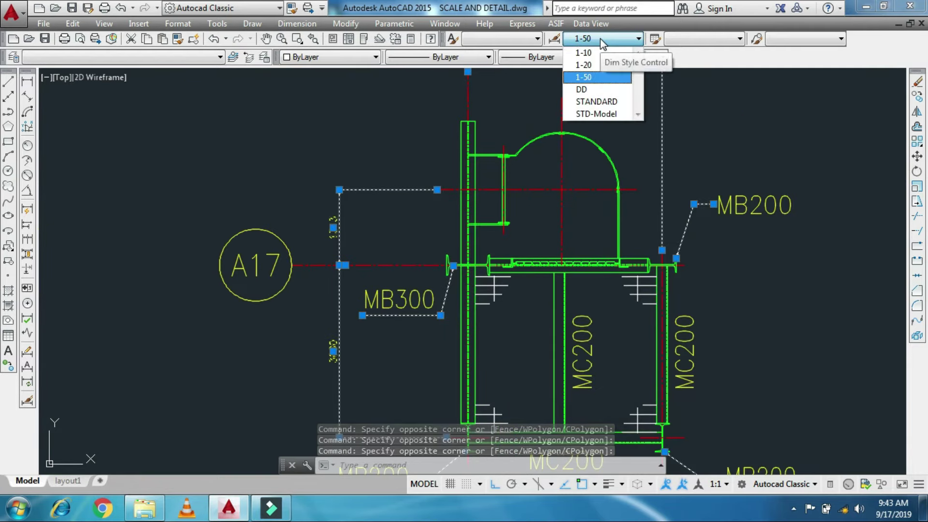
click(595, 68)
Clear the selection and pan to compare the original and enlarged plans near A17.
scroll(464, 256, down, 3)
scroll(459, 246, up, 5)
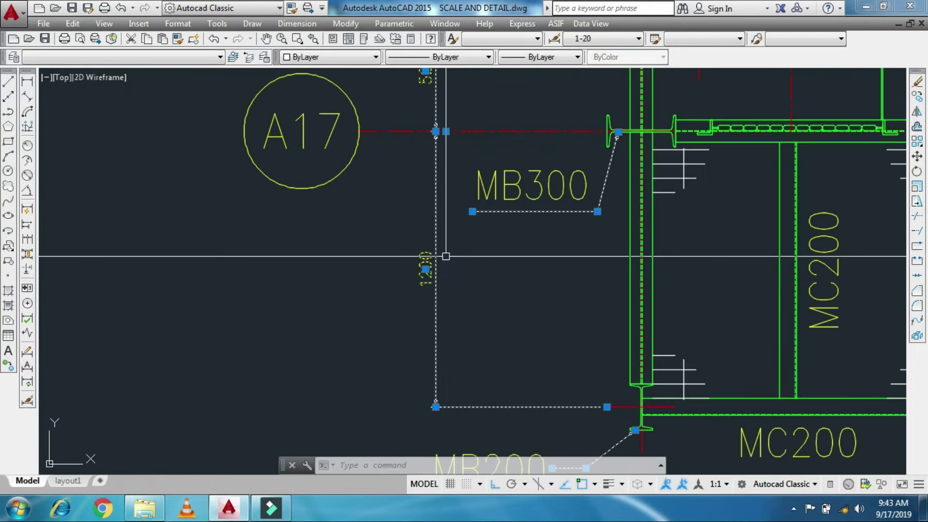
key(Escape)
scroll(468, 277, down, 5)
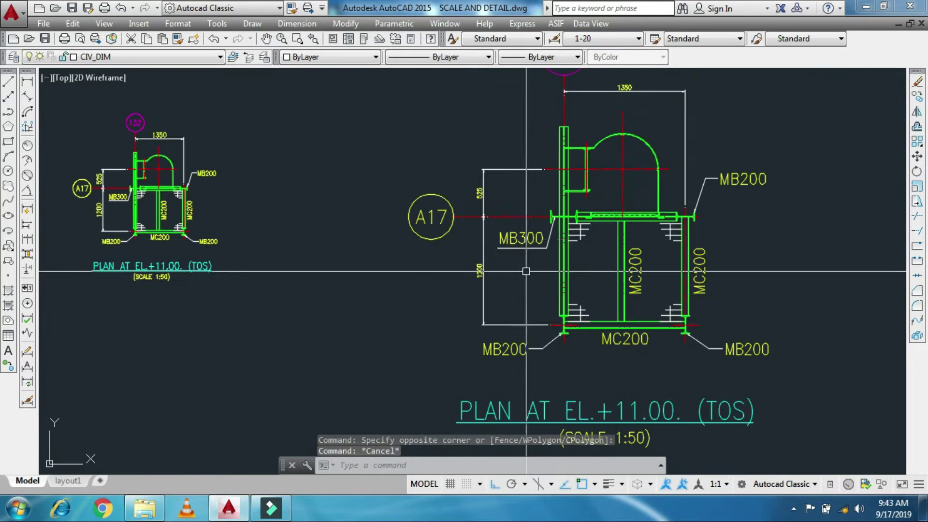
scroll(341, 226, up, 1)
scroll(341, 226, up, 1)
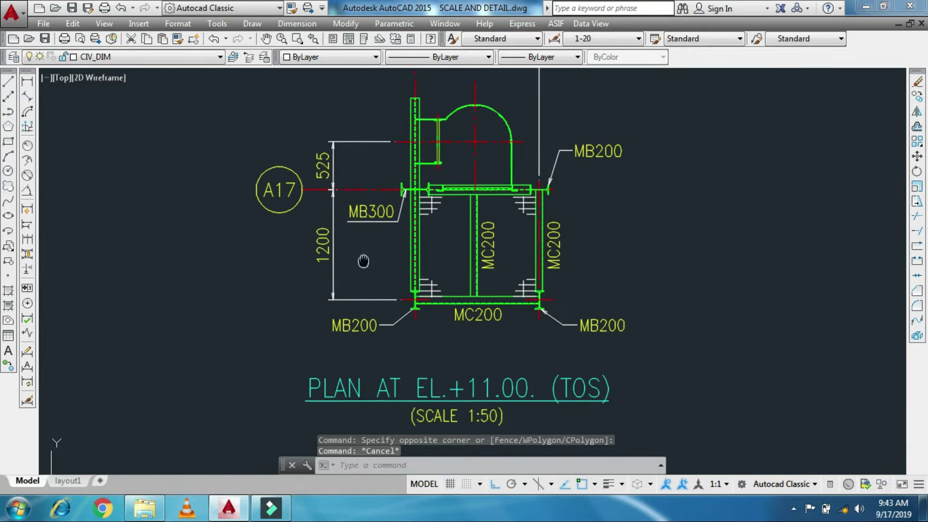
scroll(329, 165, up, 2)
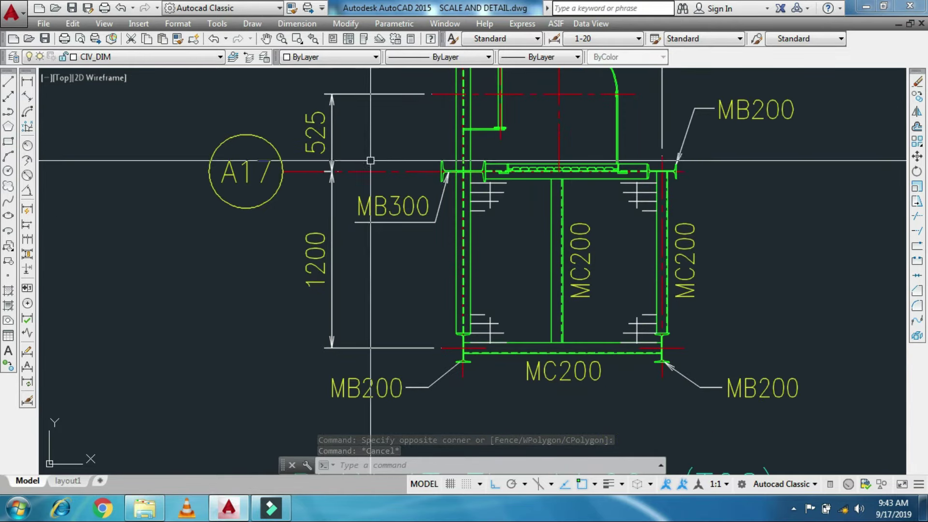
scroll(327, 149, down, 1)
middle_drag(217, 214, 559, 218)
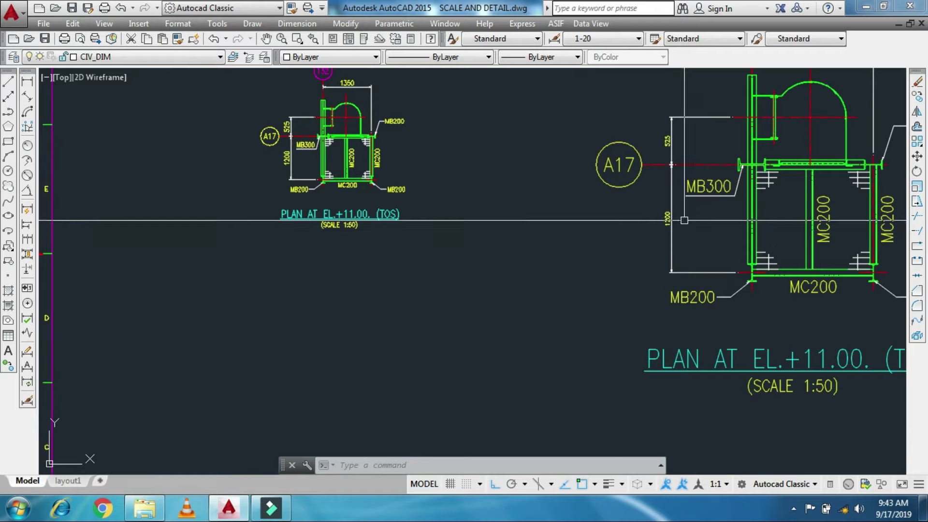
scroll(687, 220, up, 5)
middle_drag(694, 221, 458, 433)
scroll(512, 319, down, 3)
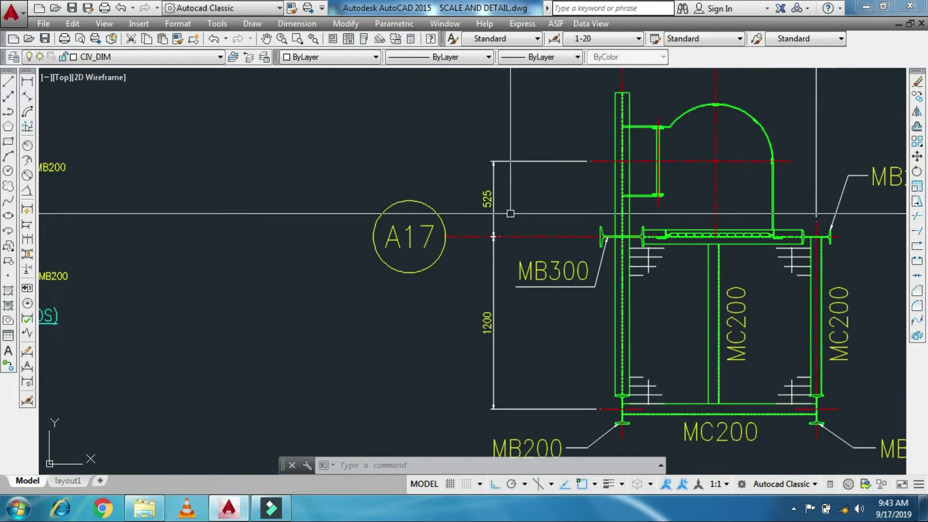
scroll(536, 218, down, 3)
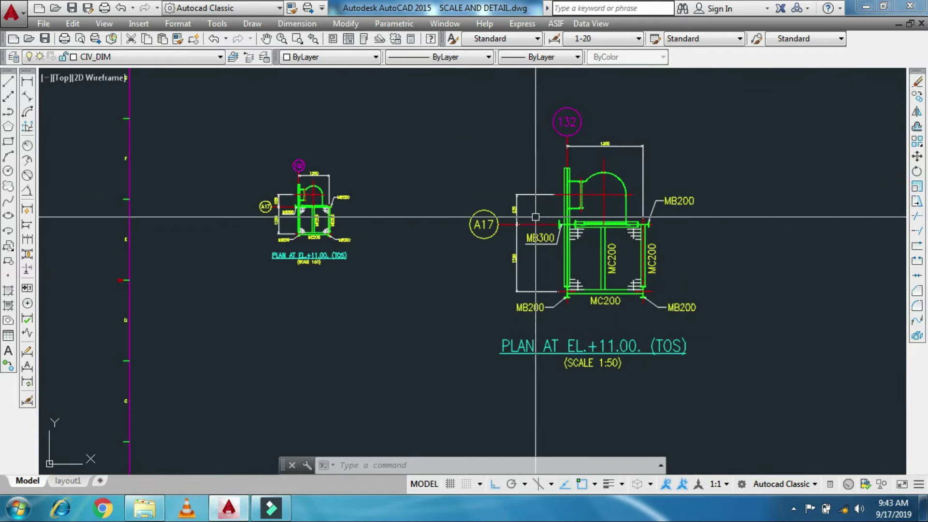
Select the A17 grid bubble on the copied plan and show its properties.
scroll(536, 217, up, 3)
scroll(533, 214, down, 1)
middle_drag(533, 213, 632, 325)
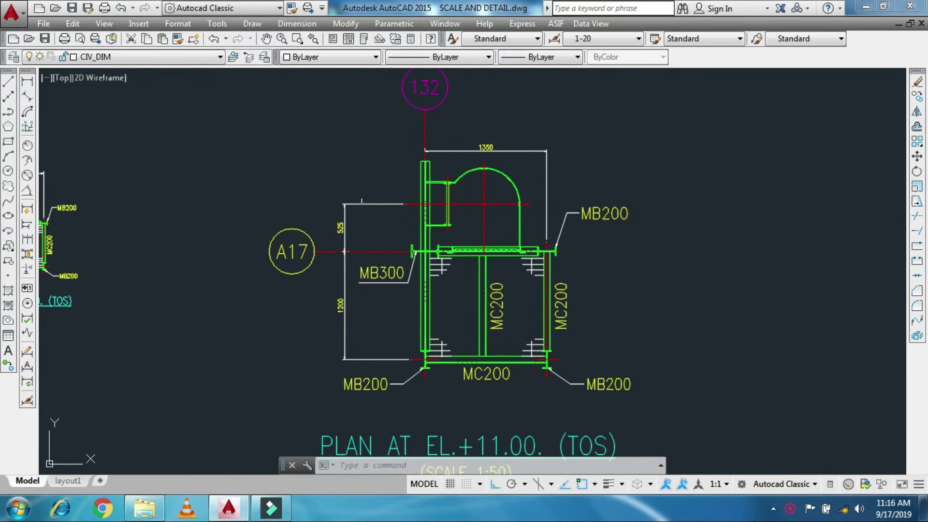
scroll(345, 251, up, 2)
middle_drag(414, 251, 373, 317)
scroll(373, 316, down, 1)
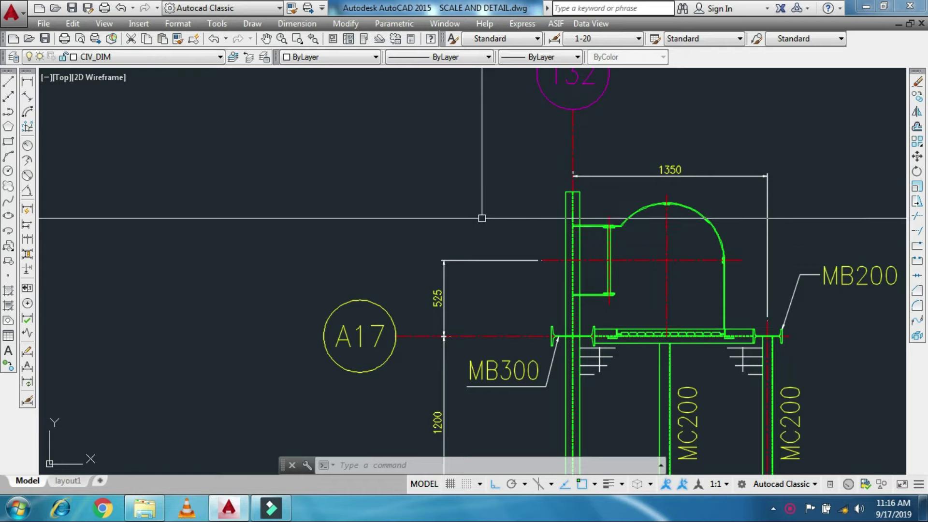
scroll(383, 358, up, 1)
scroll(384, 359, up, 1)
middle_drag(384, 358, 414, 341)
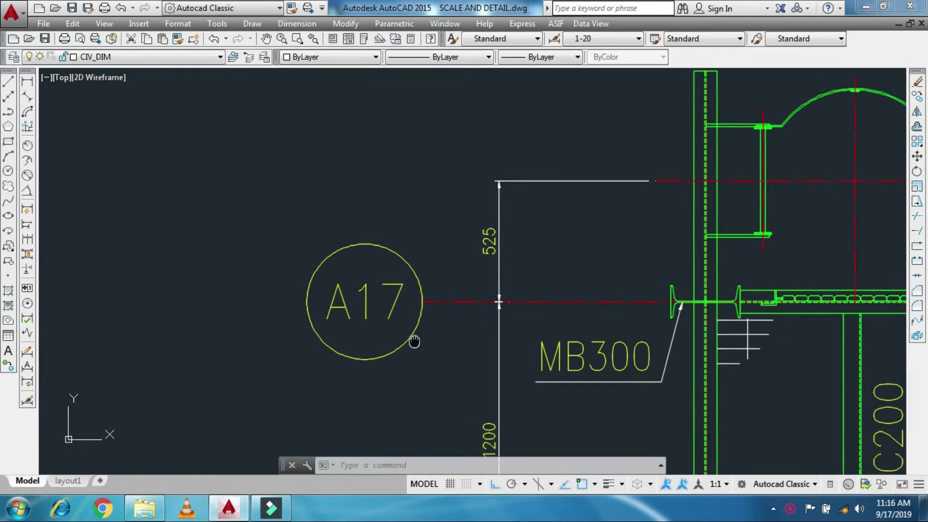
click(357, 331)
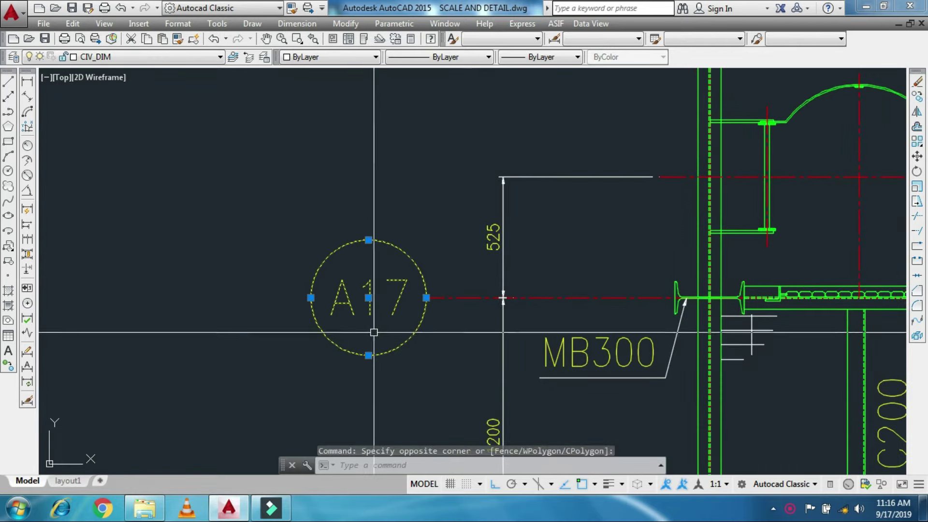
key(ctrl+1)
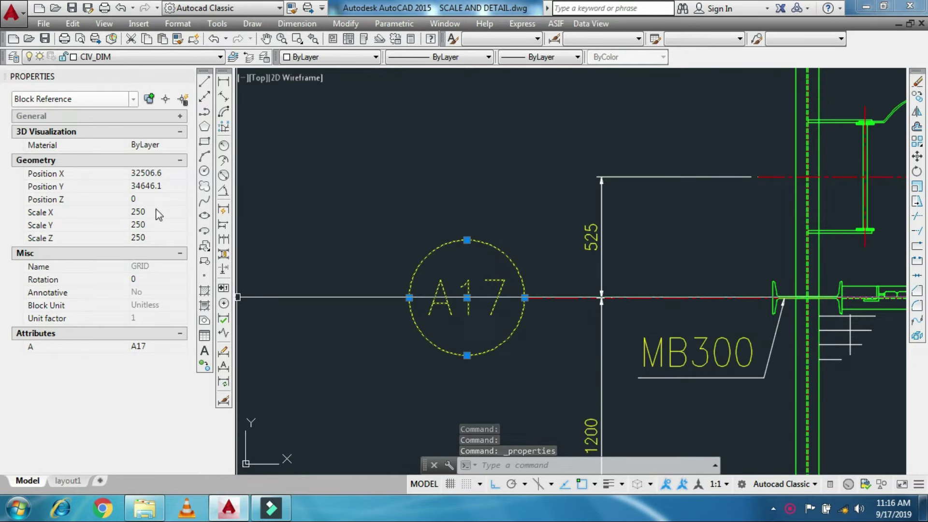
Change the A17 bubble's block scale from 250 to 100 and start moving it.
click(159, 212)
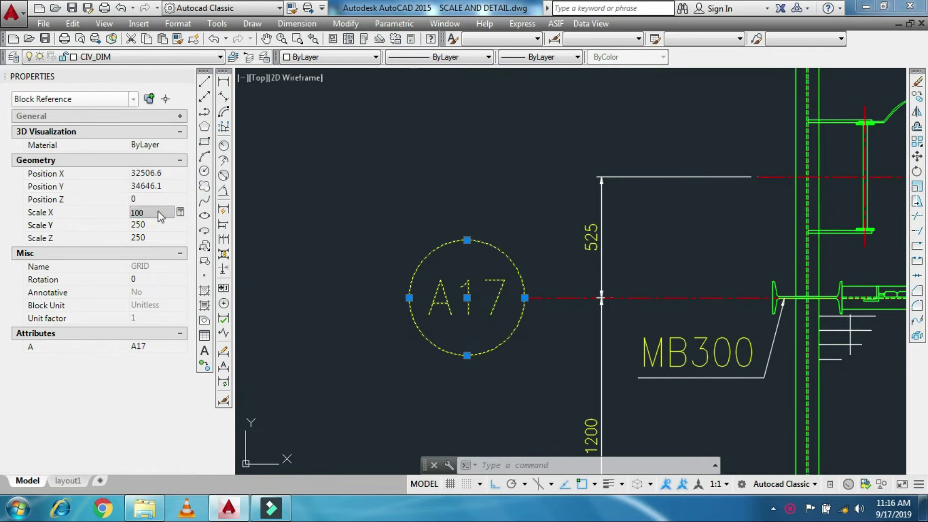
key(Tab)
key(Tab)
text(1)
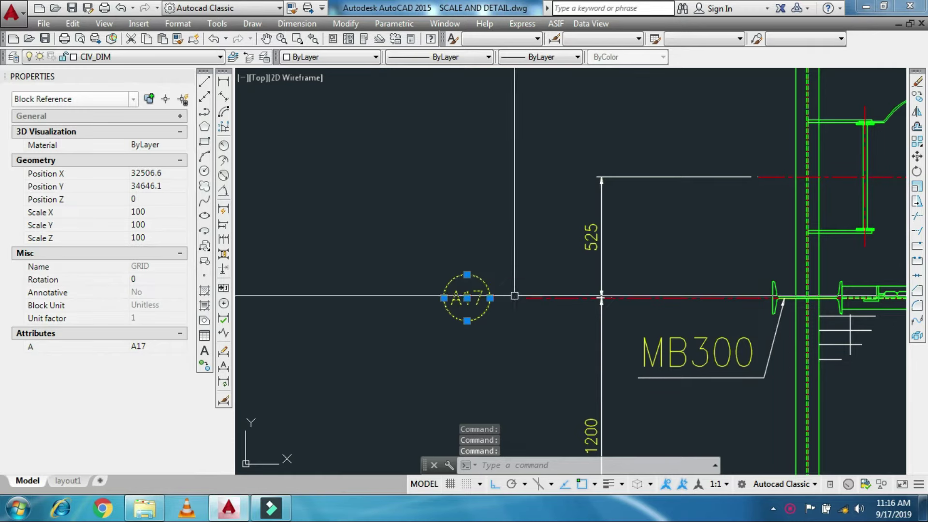
text(m)
key(Return)
scroll(458, 293, up, 2)
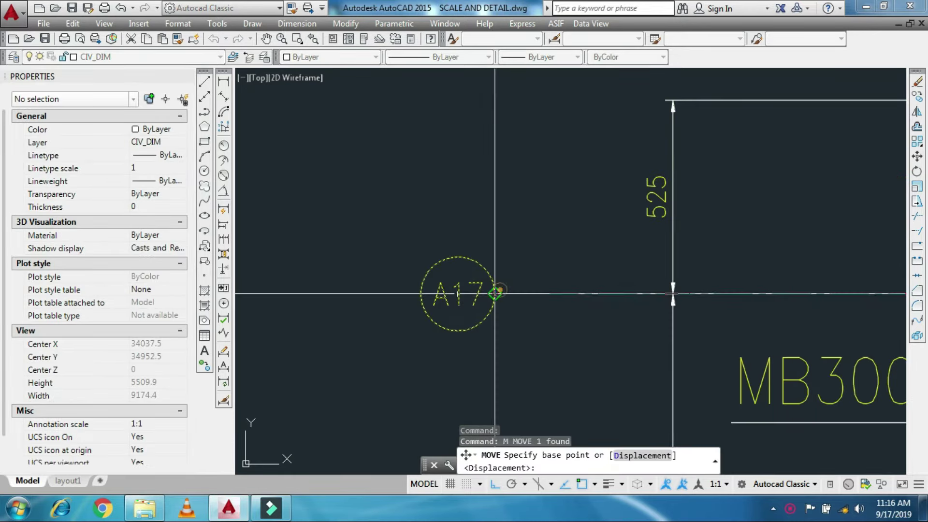
Move the resized A17 bubble right so it sits against its grid line.
click(495, 293)
click(549, 293)
key(Escape)
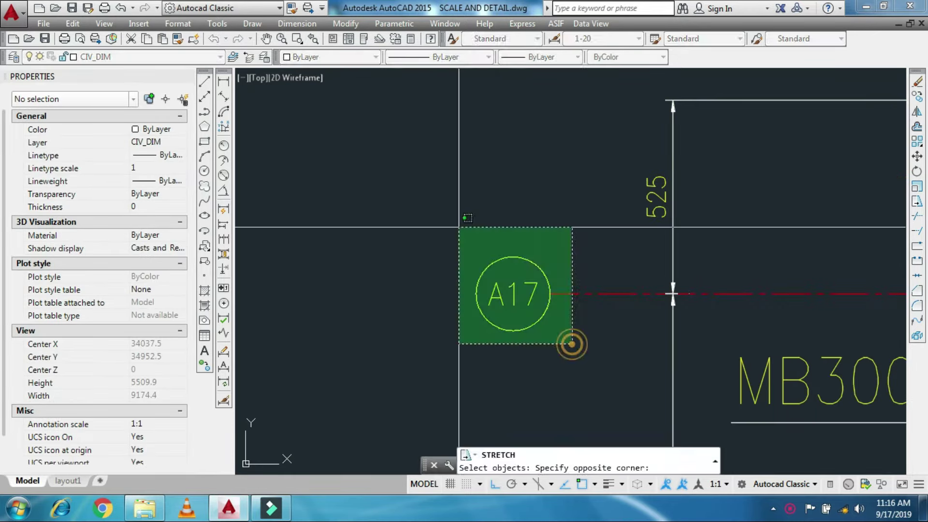
Pan to the 132 grid bubble and center the view on it.
scroll(512, 299, down, 3)
middle_drag(594, 126, 490, 334)
scroll(579, 250, up, 2)
scroll(580, 250, up, 1)
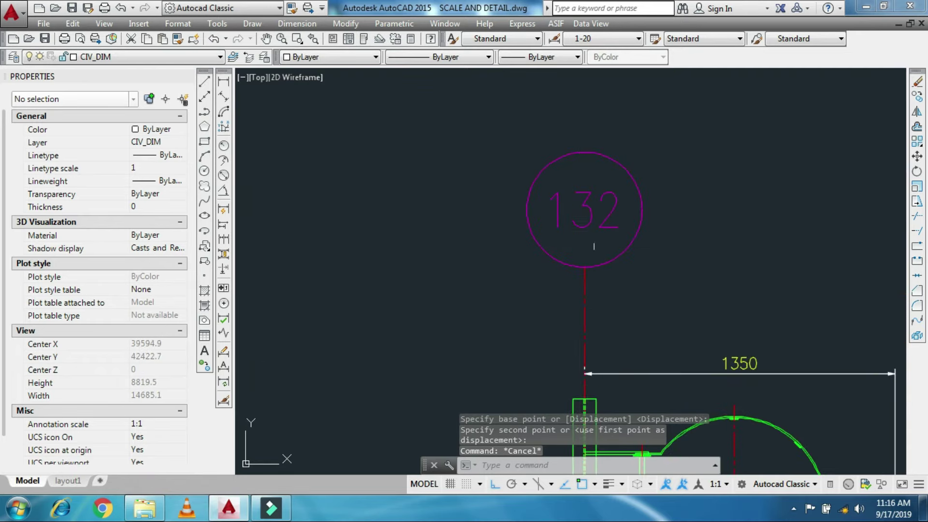
scroll(615, 251, up, 1)
click(615, 251)
scroll(626, 247, up, 1)
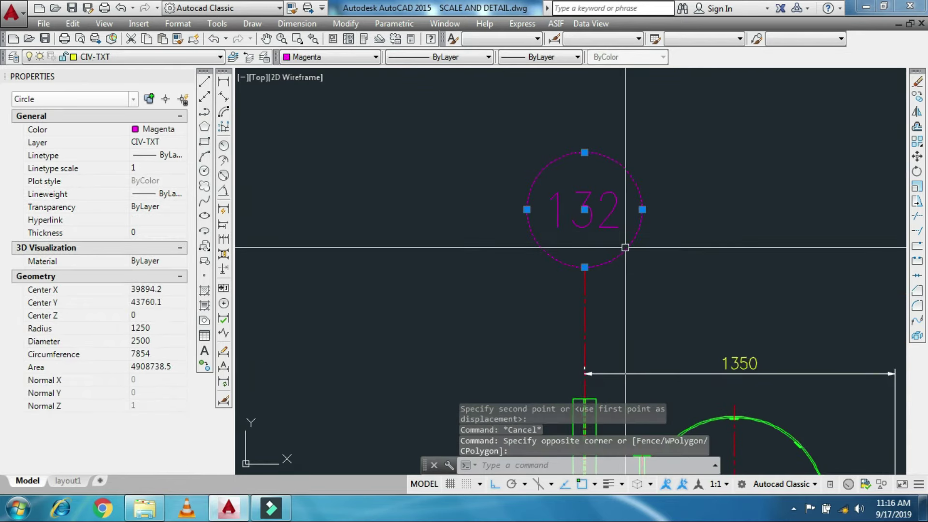
key(Escape)
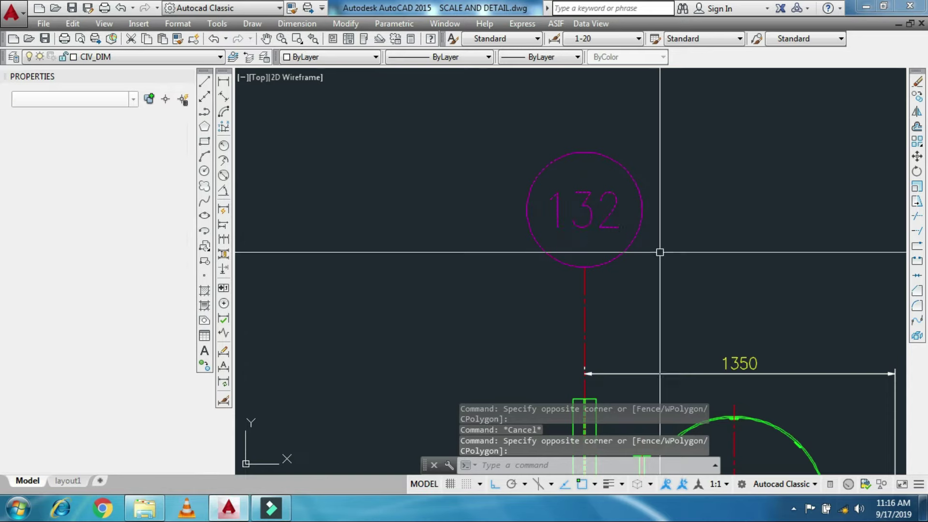
key(Escape)
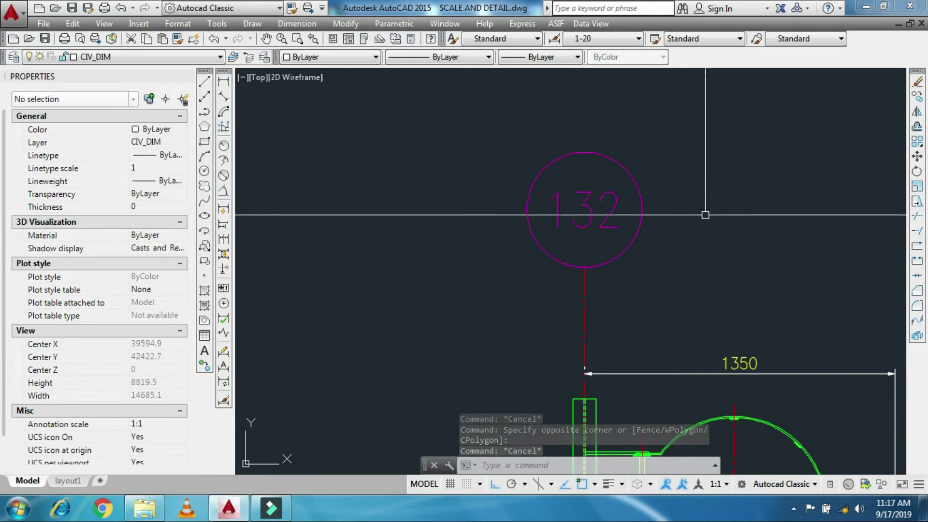
middle_drag(663, 284, 578, 240)
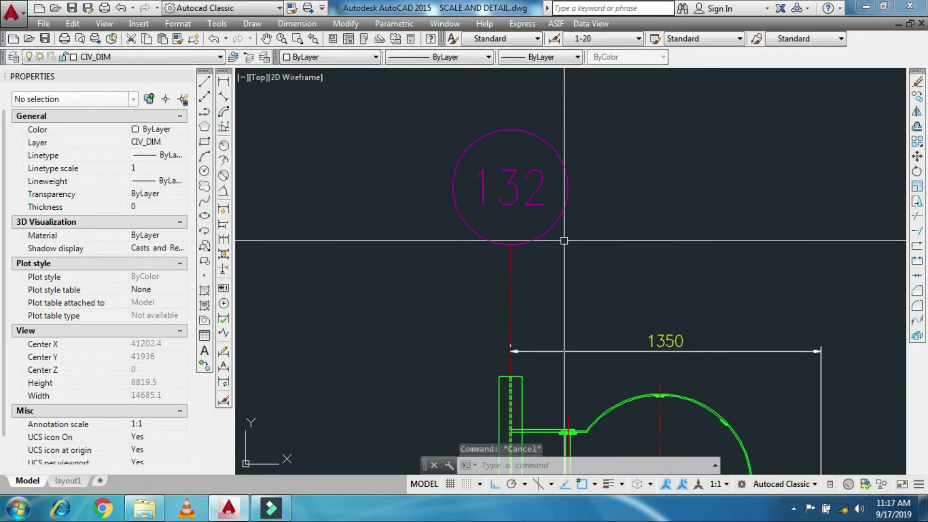
Scale the 132 bubble and its number by 20/50 about its bottom point.
key(Escape)
text(sc)
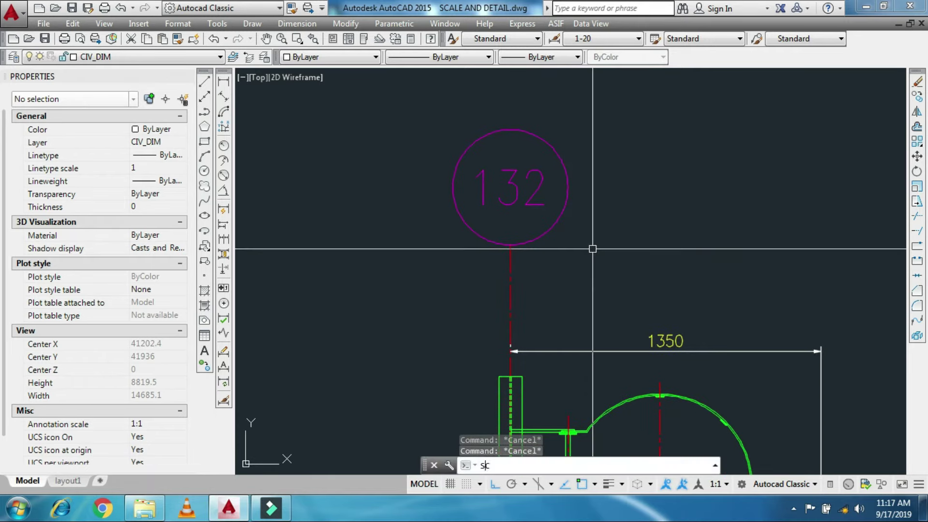
key(Return)
click(674, 193)
click(353, 164)
key(Return)
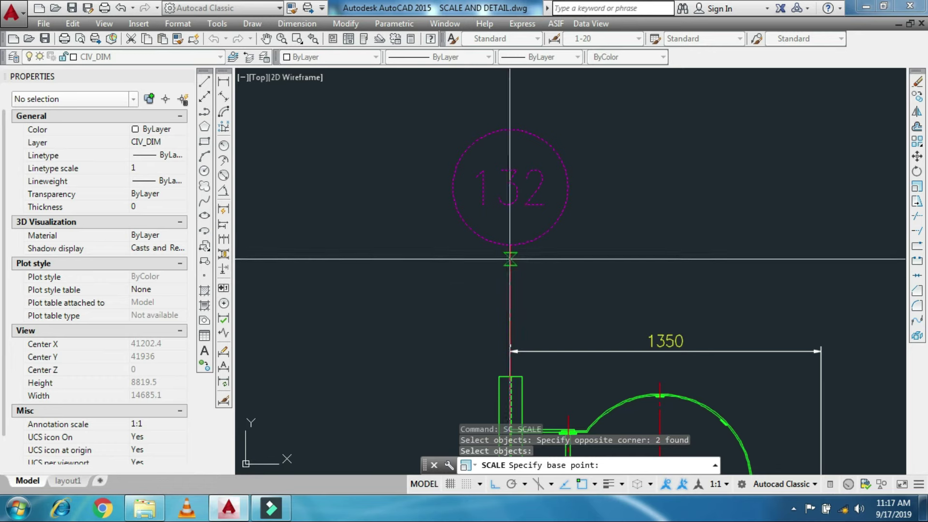
click(511, 259)
scroll(571, 244, down, 5)
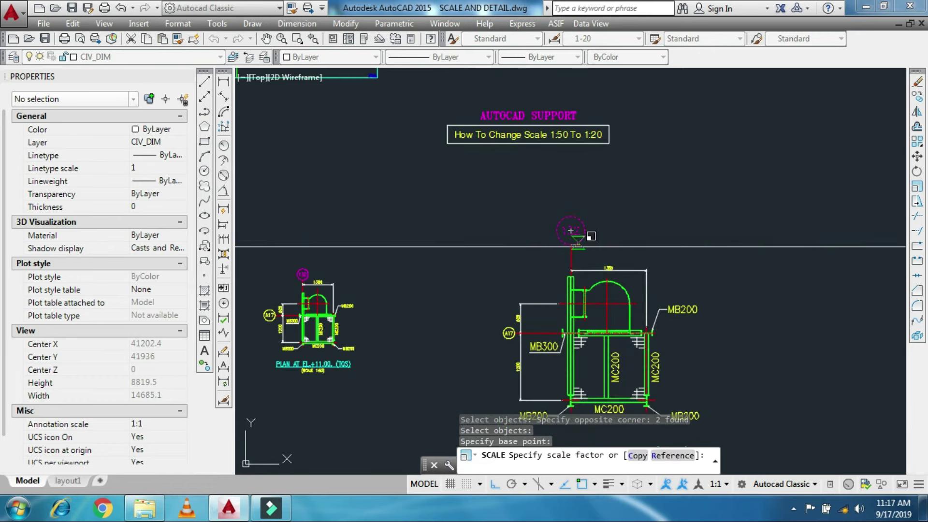
scroll(581, 247, up, 4)
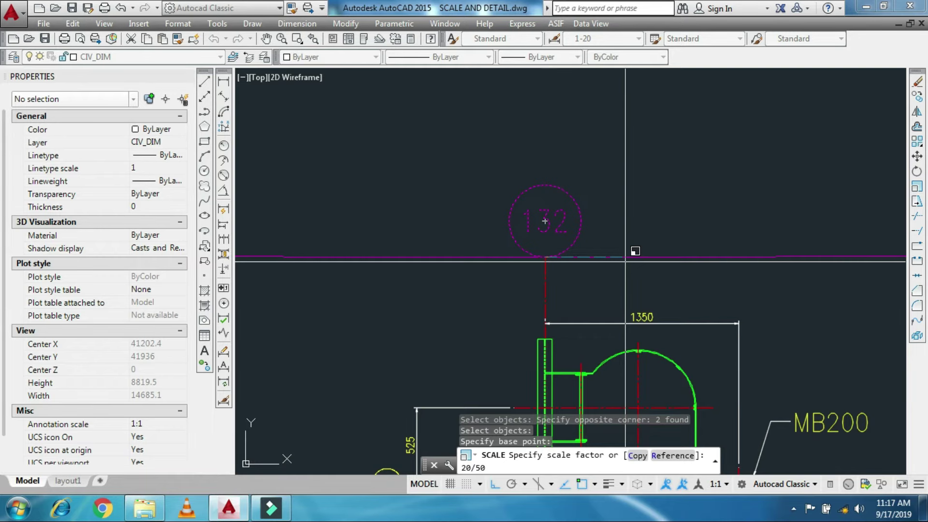
key(Return)
Stretch the shrunken 132 bubble down onto the top of its grid line.
scroll(556, 314, down, 1)
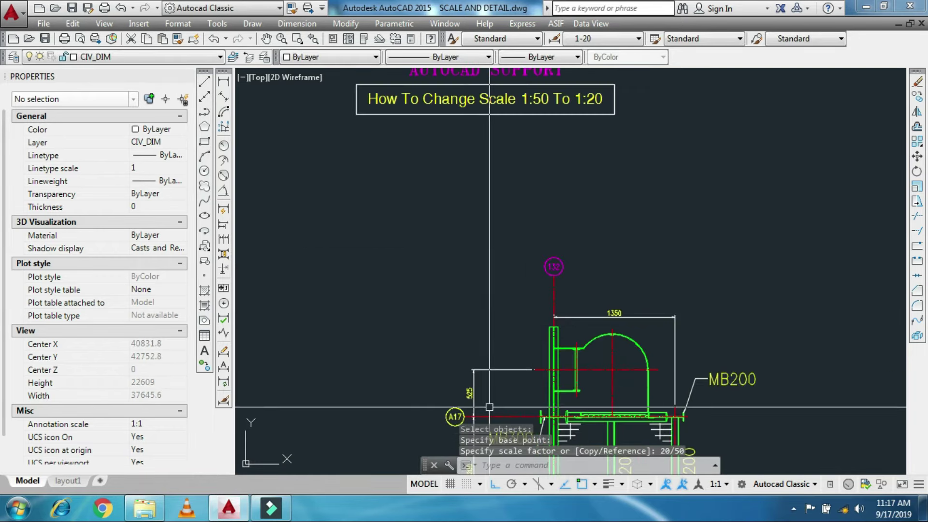
scroll(451, 417, up, 1)
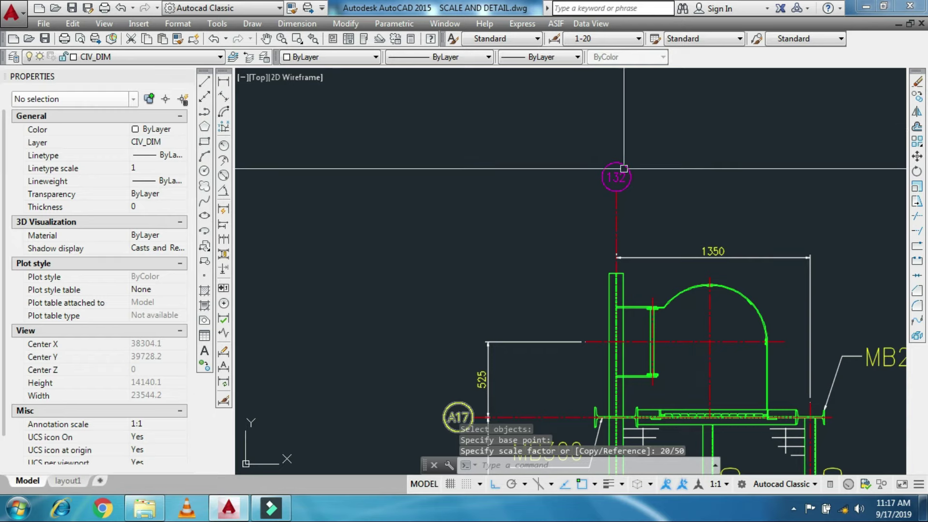
text(s)
key(Return)
scroll(639, 180, up, 2)
click(656, 229)
click(533, 107)
key(Return)
click(662, 180)
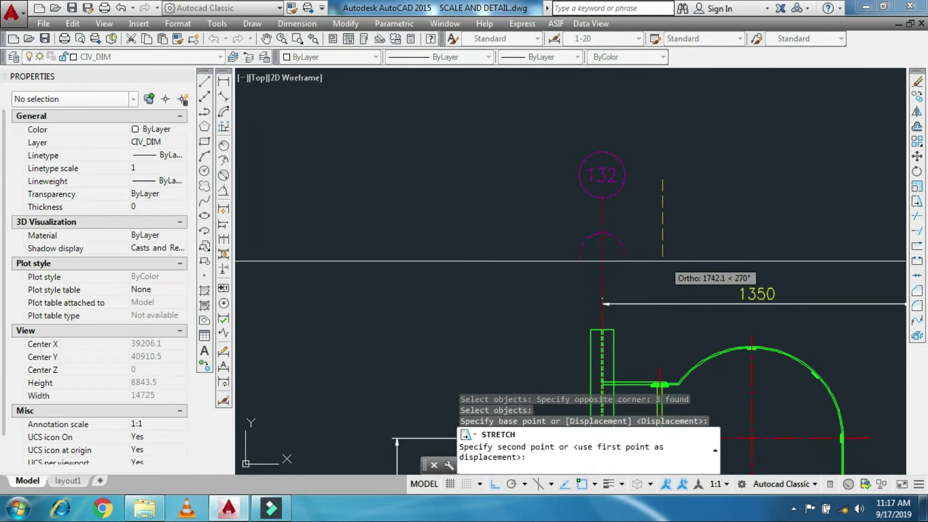
click(661, 304)
Select the seven MB200, MB300 and MC200 member labels on the enlarged plan.
scroll(667, 309, down, 5)
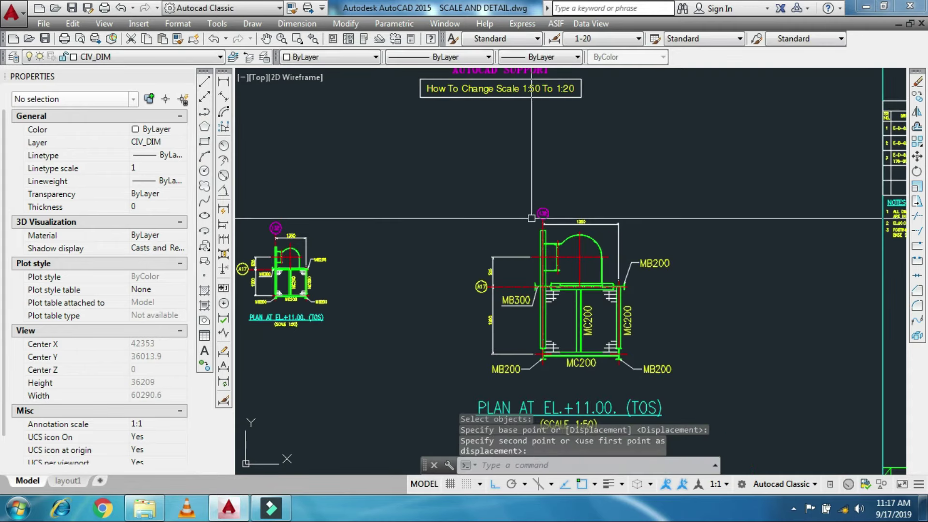
scroll(677, 314, up, 3)
scroll(677, 314, up, 4)
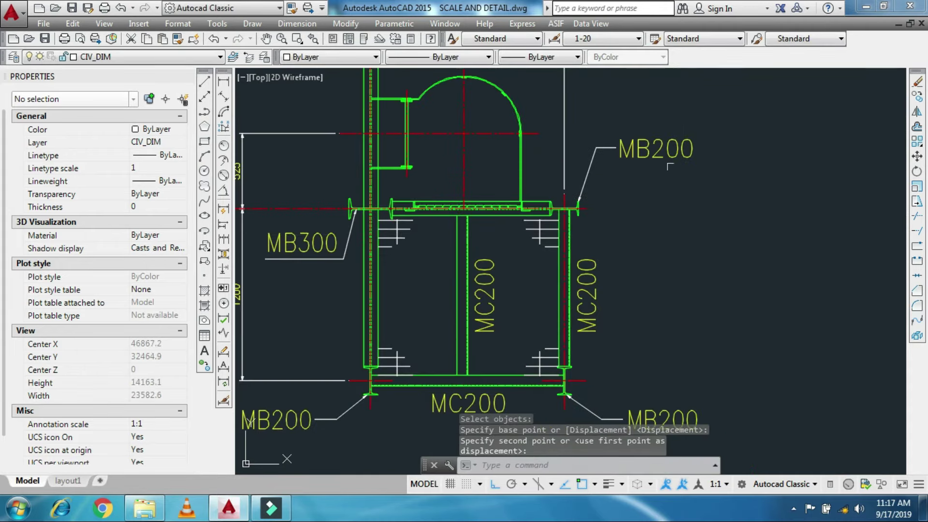
scroll(556, 193, down, 4)
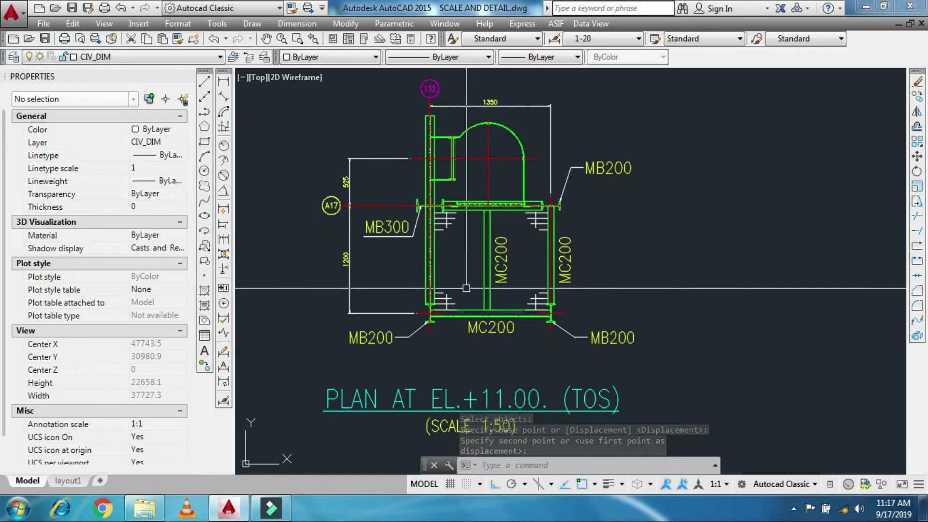
scroll(617, 288, down, 6)
scroll(711, 326, up, 2)
scroll(708, 328, up, 4)
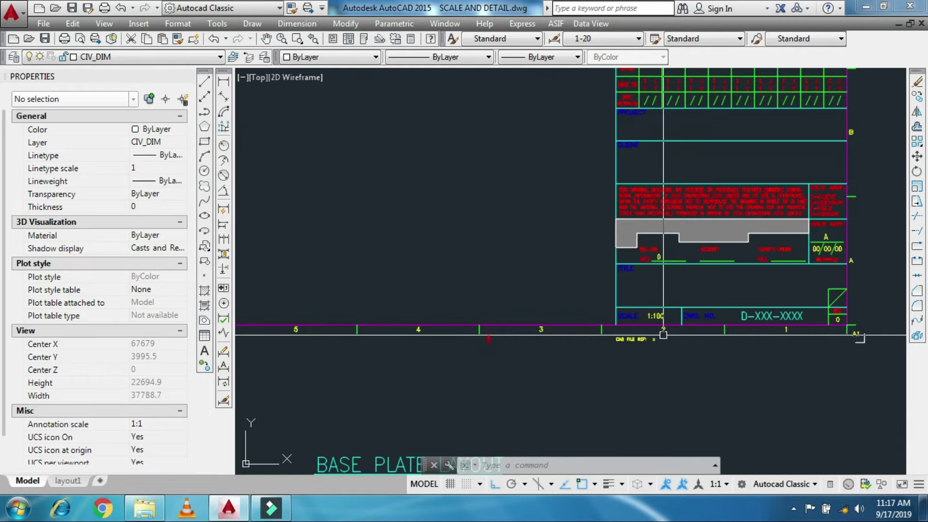
scroll(696, 334, down, 4)
scroll(563, 164, up, 5)
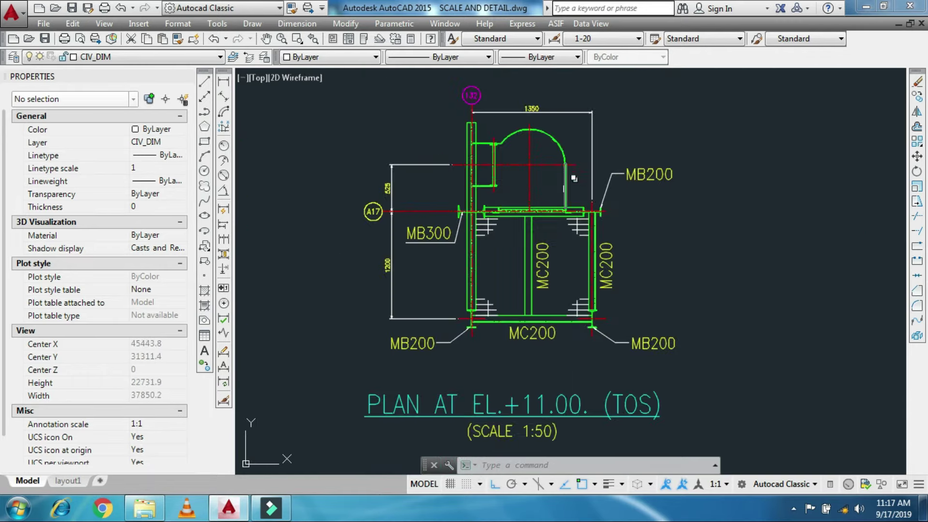
scroll(637, 225, down, 1)
scroll(670, 231, up, 1)
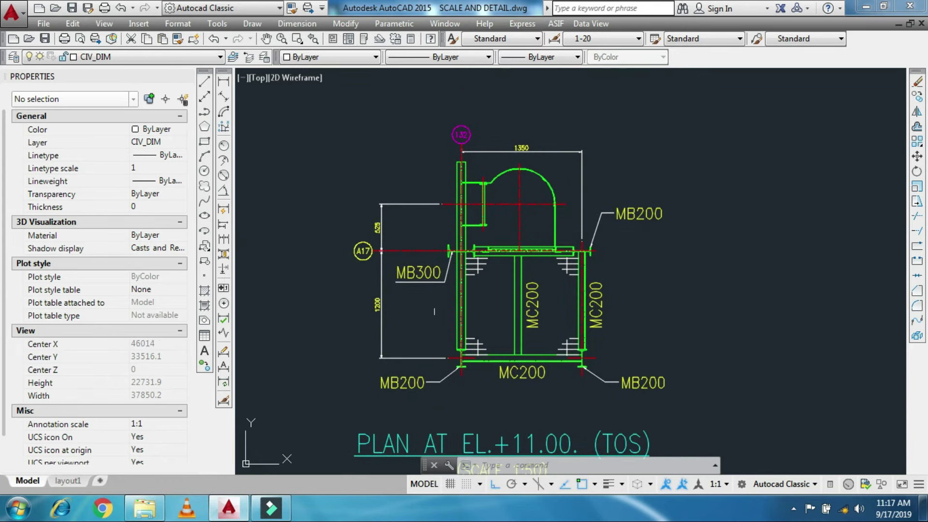
click(658, 380)
click(636, 344)
click(594, 301)
click(639, 220)
click(533, 304)
click(522, 373)
click(399, 385)
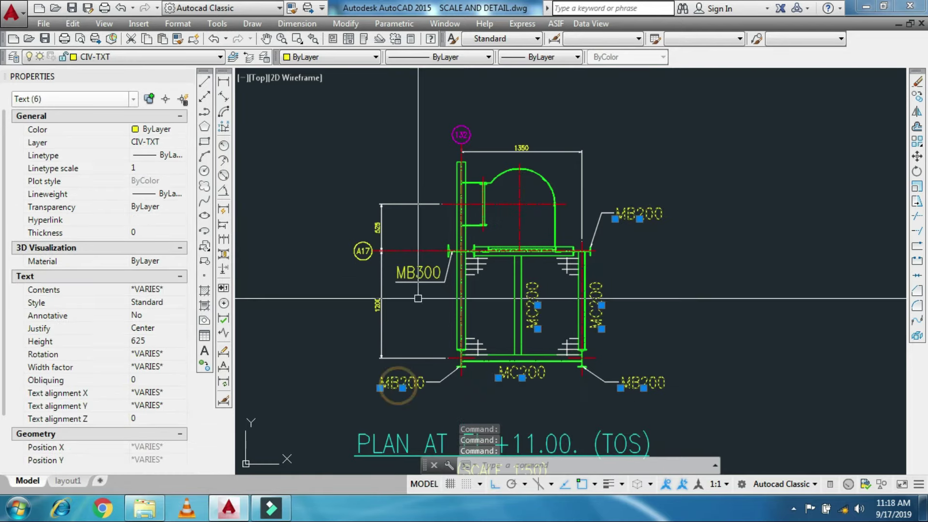
Set the selected labels' text height to 250 in Properties.
click(150, 342)
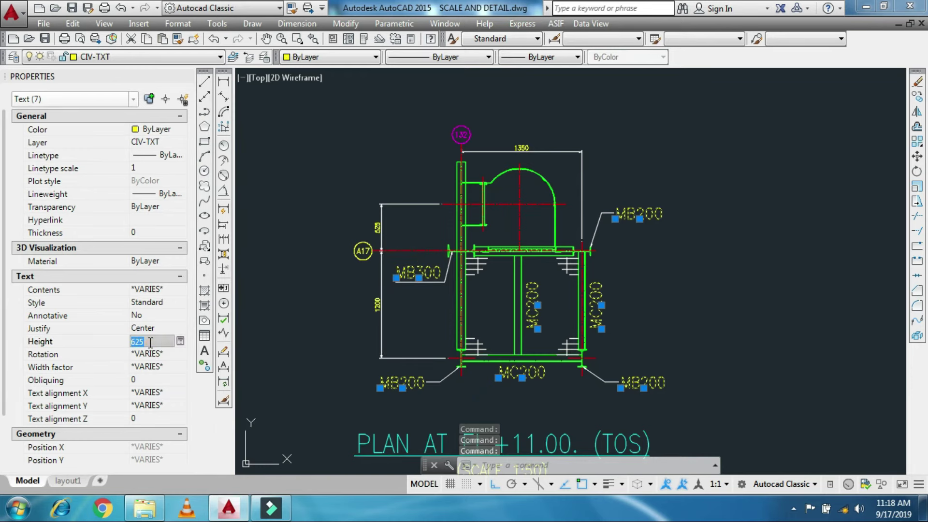
text(250)
key(Return)
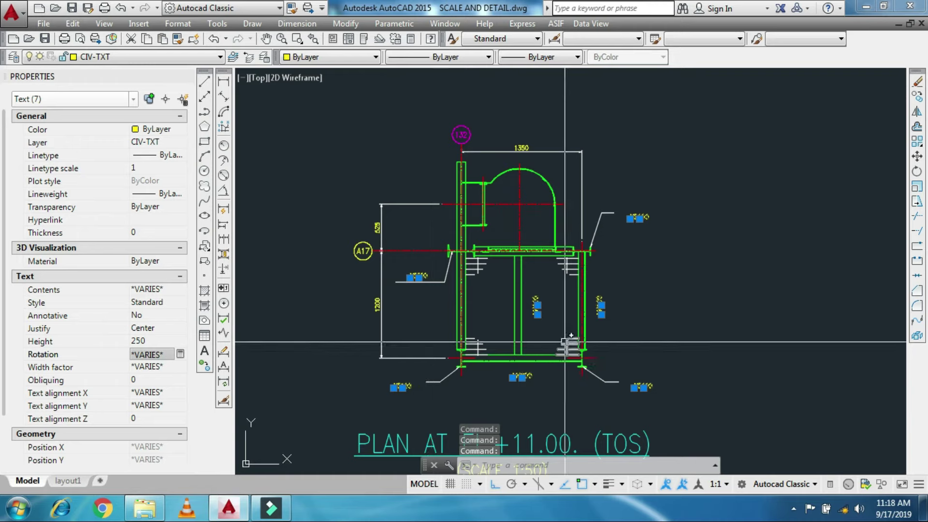
key(Escape)
scroll(620, 229, up, 3)
scroll(620, 228, up, 3)
Select the first MB200 label for a move, then cancel the move.
text(m)
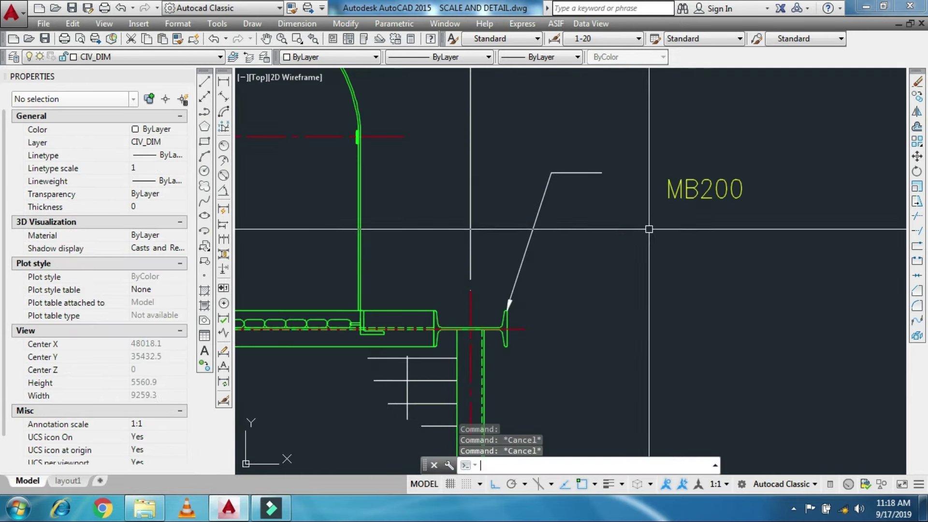
key(Return)
click(682, 181)
click(662, 206)
key(Return)
click(681, 256)
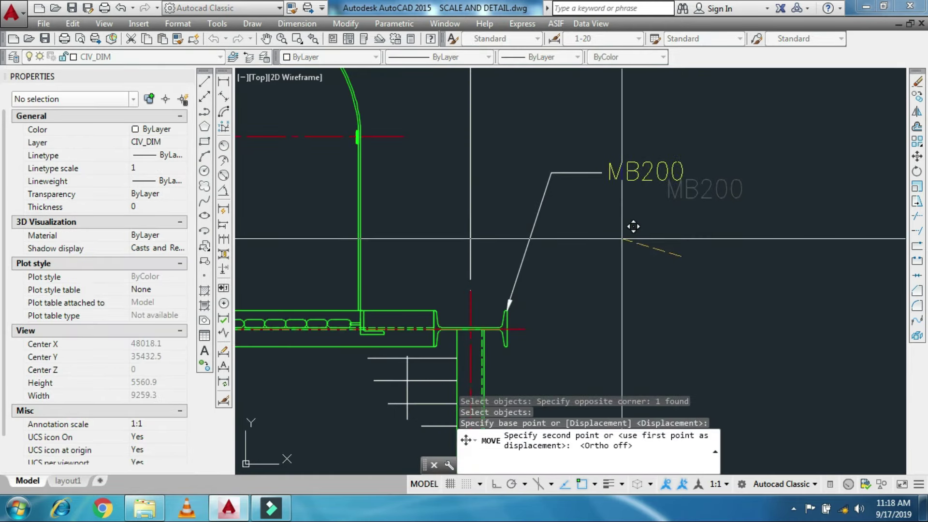
key(Escape)
With Ortho on, stretch the first MB200 label and its leader downward.
text(s)
key(Return)
click(701, 207)
click(534, 129)
click(604, 210)
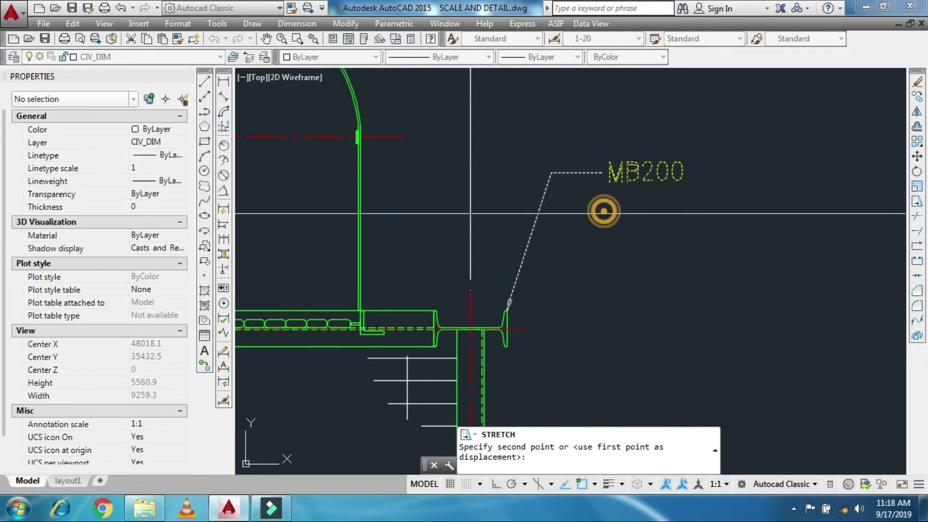
key(F8)
click(562, 348)
Reselect MB200 for a second stretch, cancel it, and zoom to check the area.
key(Return)
click(725, 306)
click(590, 255)
key(Return)
click(612, 324)
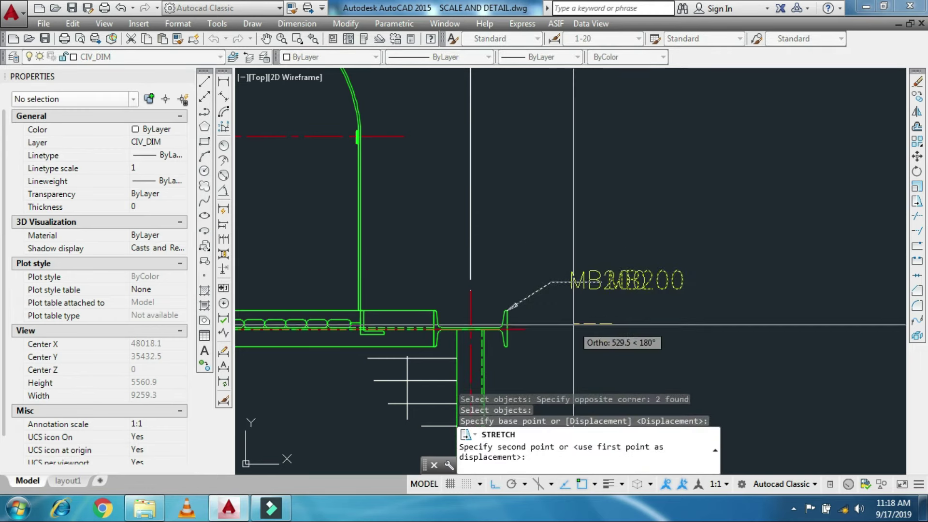
key(Escape)
scroll(589, 300, down, 5)
scroll(589, 299, down, 1)
scroll(588, 299, up, 6)
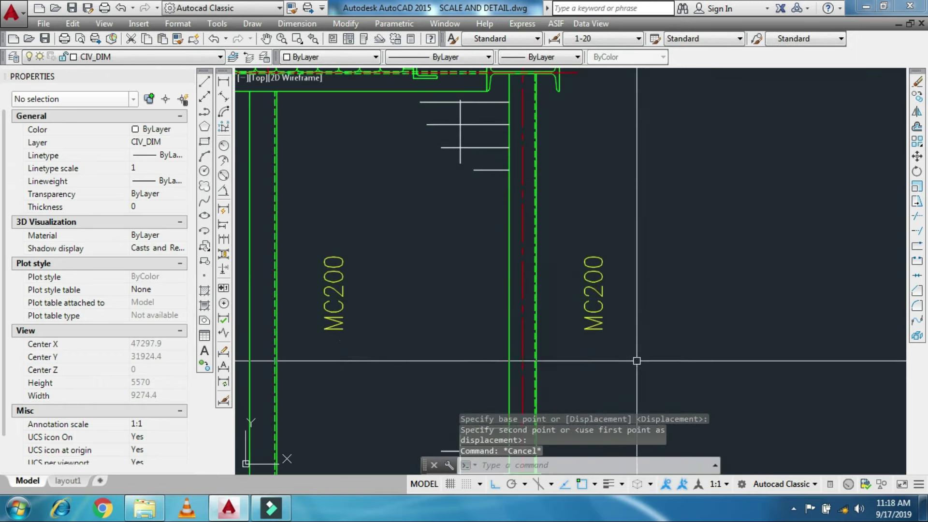
Move the first MC200 label further to the left.
text(m)
key(Return)
drag(643, 341, 583, 251)
key(Return)
click(711, 301)
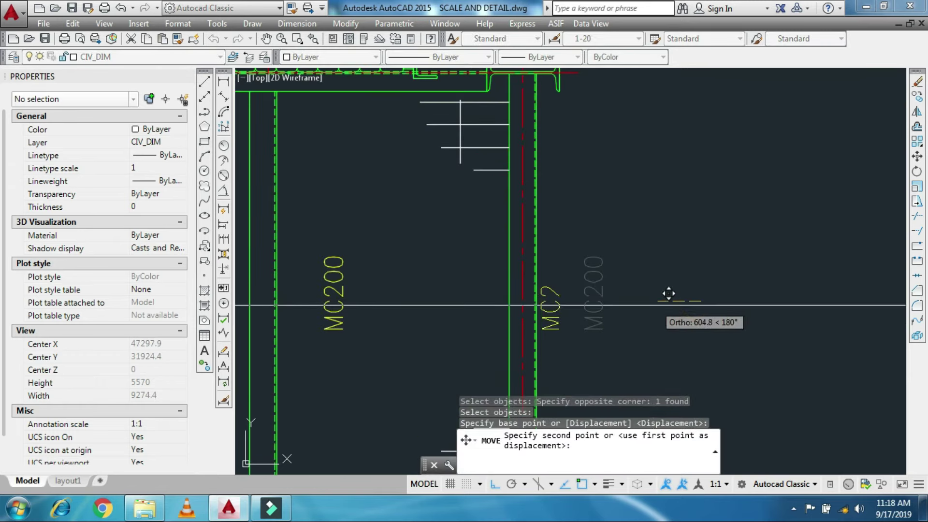
click(661, 305)
Move the second MC200 label to the left.
middle_drag(378, 354, 610, 329)
key(Return)
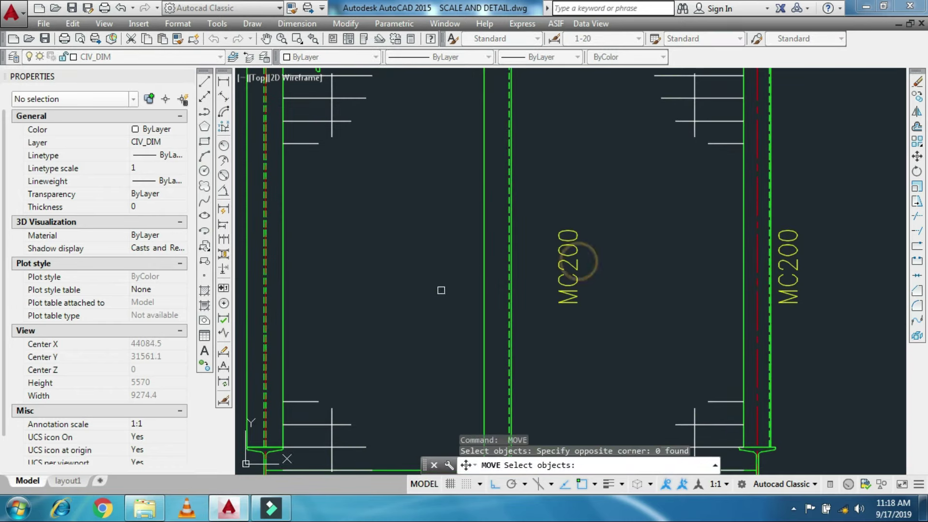
key(Return)
click(436, 283)
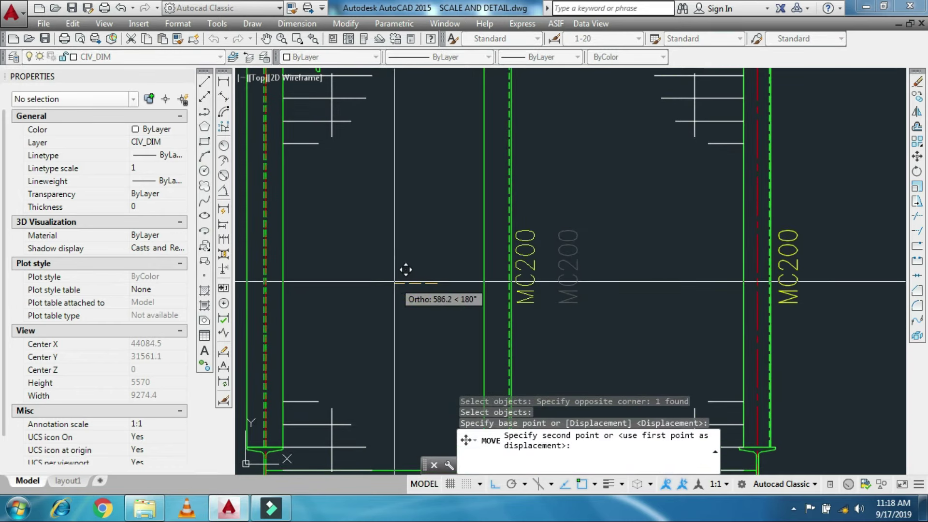
click(383, 270)
Drop a pending move and grip-drag the MB300 leader tail to a new point.
key(Return)
scroll(534, 241, down, 4)
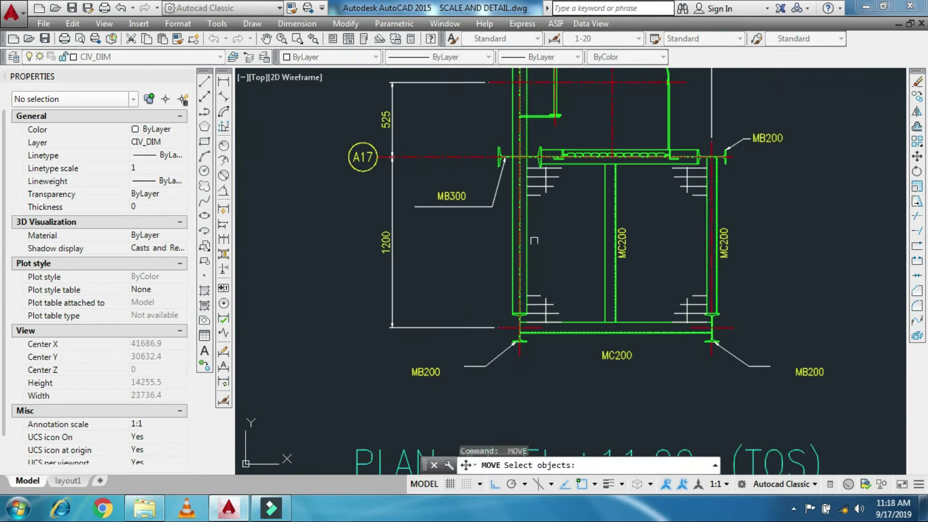
scroll(484, 270, up, 5)
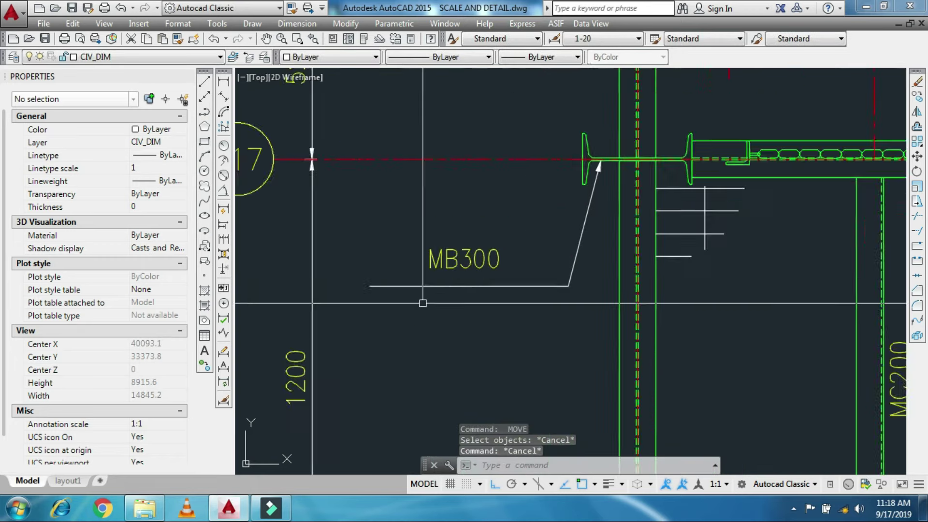
click(421, 311)
key(Escape)
key(Escape)
click(400, 261)
click(333, 281)
click(343, 276)
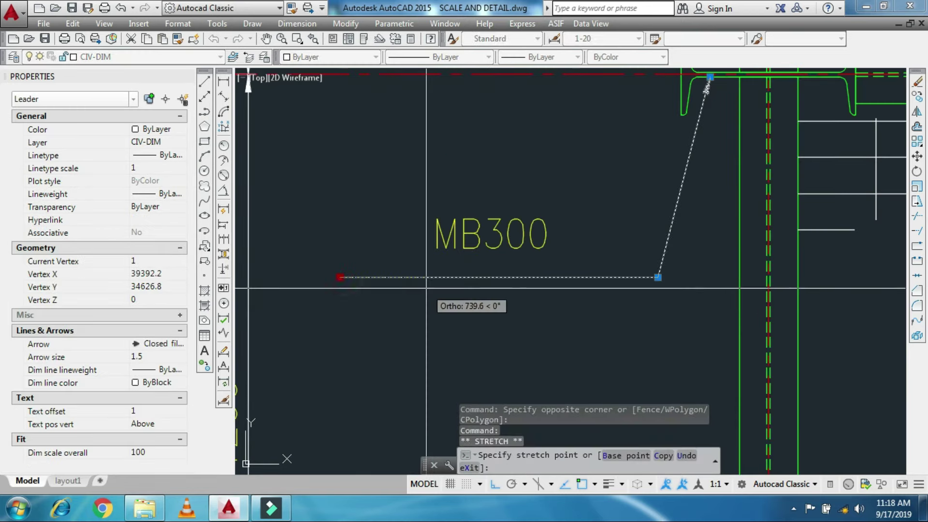
click(426, 277)
Stretch the MB300 leader tail upward.
text(s)
key(Return)
click(682, 298)
click(303, 257)
right_click(338, 265)
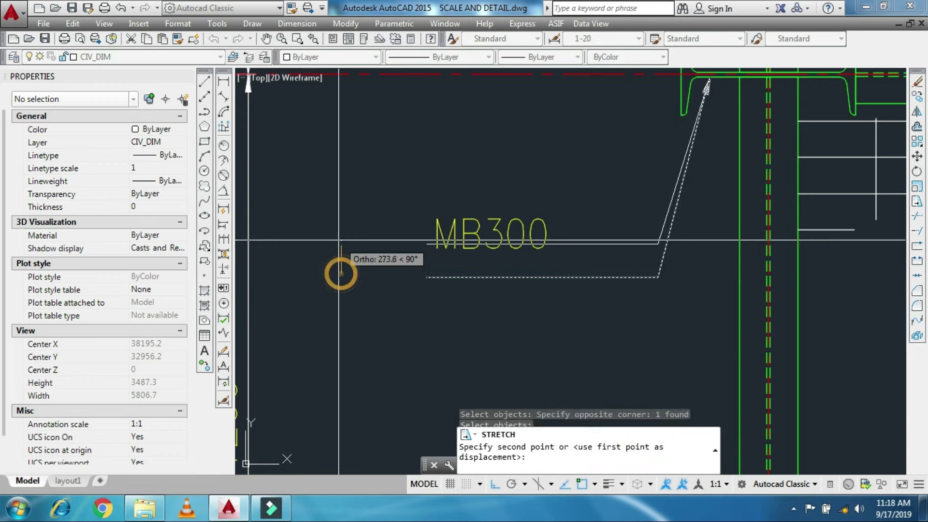
click(338, 265)
click(339, 245)
key(Escape)
Stretch the MB300 leader corner to the left.
key(s)
key(Return)
click(677, 290)
click(632, 227)
key(Return)
click(656, 292)
click(557, 292)
Stretch the MB300 label and its leader up onto the beam.
text(s)
key(Return)
click(615, 296)
click(356, 172)
key(Return)
click(496, 283)
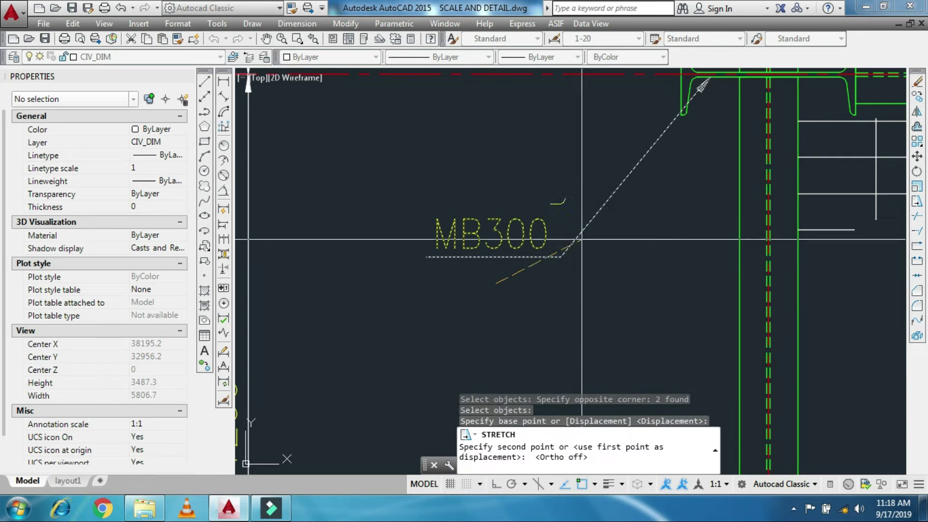
click(599, 183)
scroll(575, 189, down, 5)
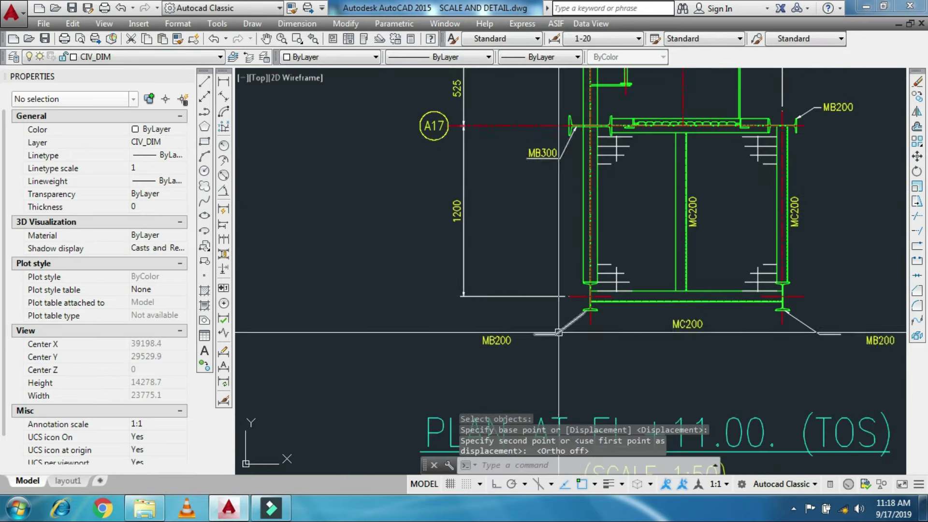
scroll(571, 380, up, 5)
Extend the MB200 leader tail to the right.
key(Return)
click(477, 366)
click(425, 296)
key(Return)
click(471, 381)
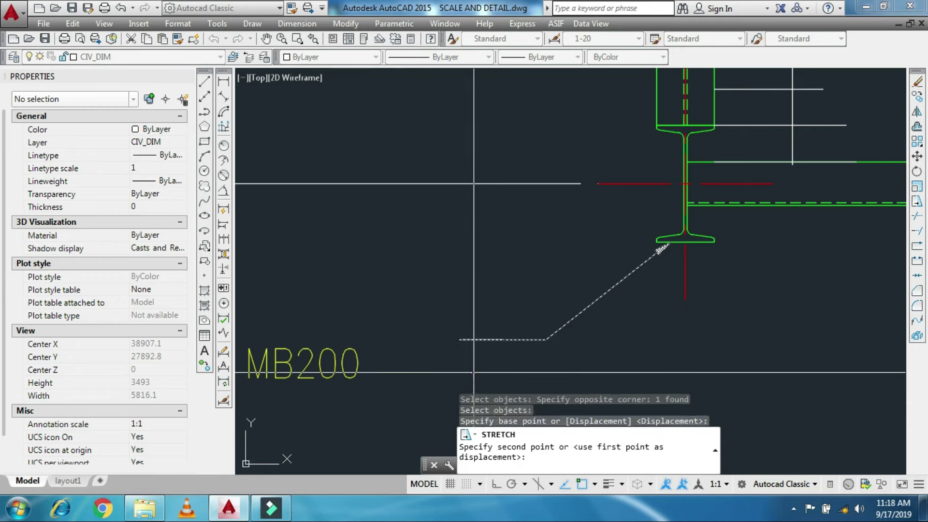
click(492, 381)
Move the lower-left MB200 label to its leader tail, with Ortho off.
middle_drag(405, 424, 435, 321)
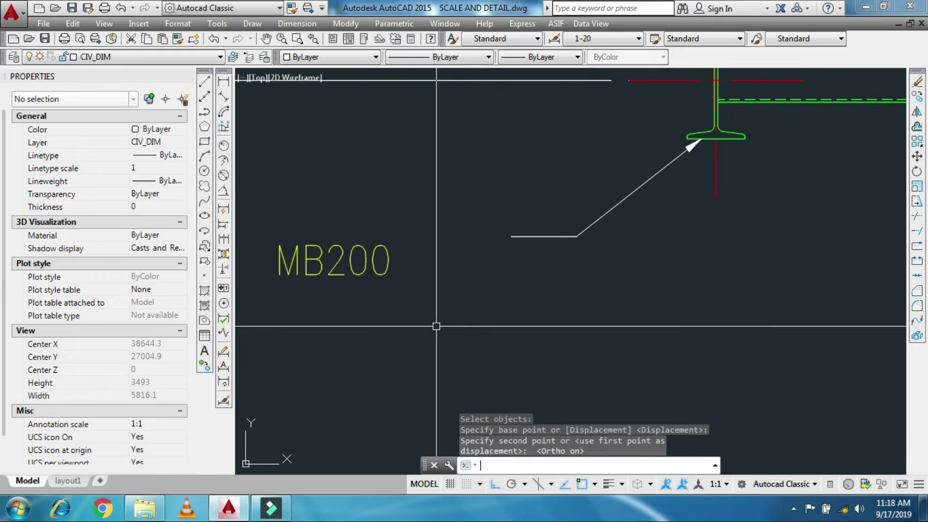
text(m)
key(Return)
drag(436, 321, 271, 237)
key(Return)
click(406, 310)
key(F8)
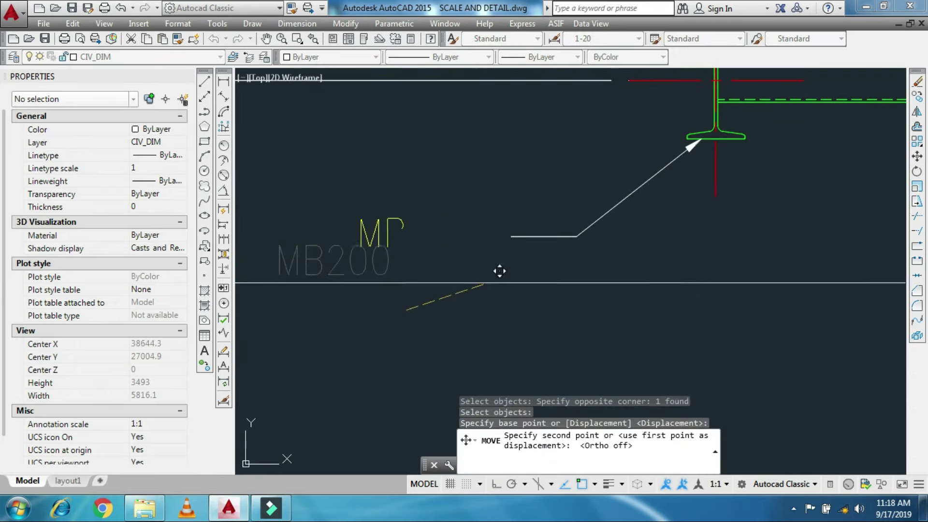
click(520, 285)
Stretch the lower-left MB200 label and its leader up and to the right.
text(s)
key(Return)
click(338, 178)
click(556, 271)
click(520, 310)
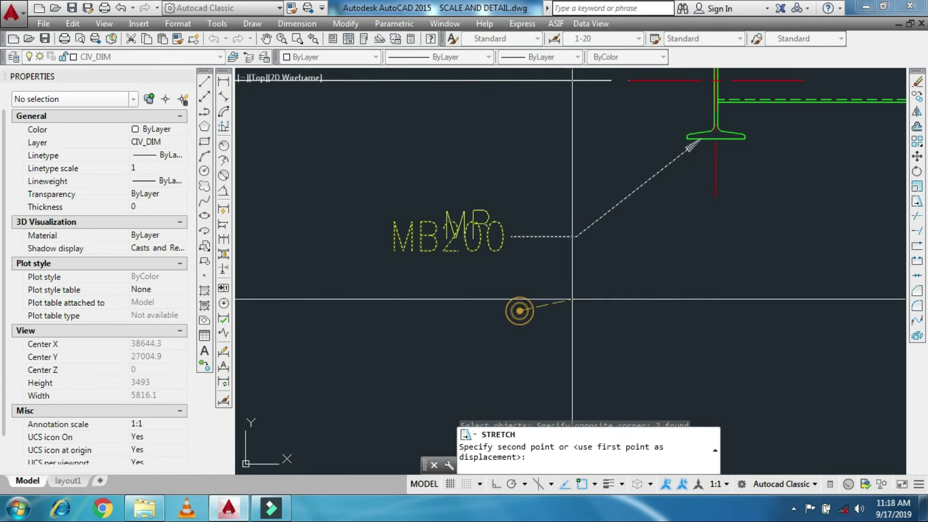
click(601, 288)
With Ortho on, slide the MB200 label and leader slightly left.
key(Return)
scroll(672, 231, up, 2)
key(Return)
click(644, 236)
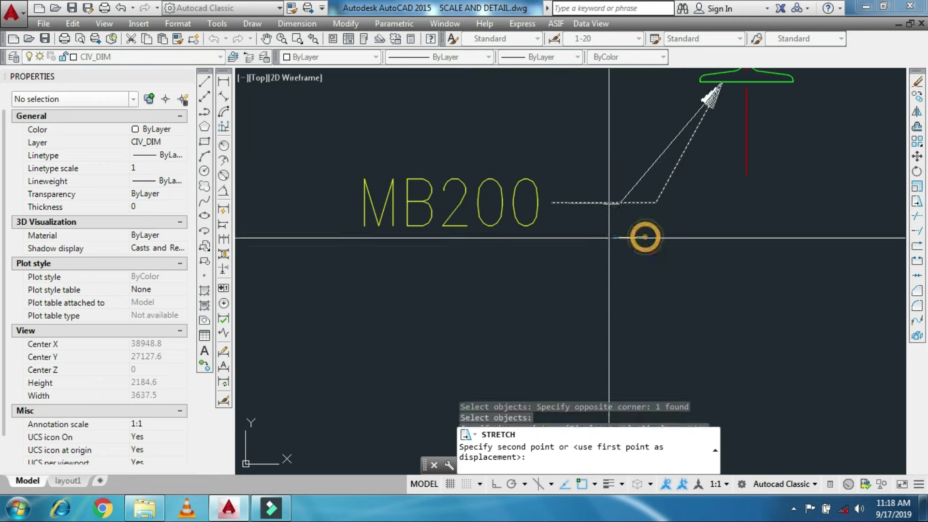
key(F8)
click(600, 250)
scroll(600, 250, down, 5)
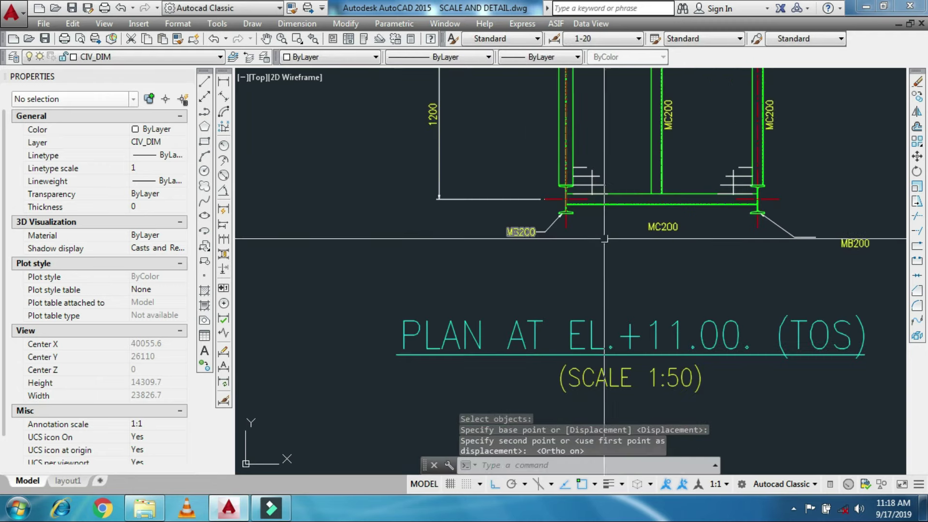
scroll(668, 245, up, 2)
scroll(677, 241, up, 3)
Move the bottom MC200 label up, closer to the bottom beam.
text(m)
key(Return)
drag(707, 210, 644, 197)
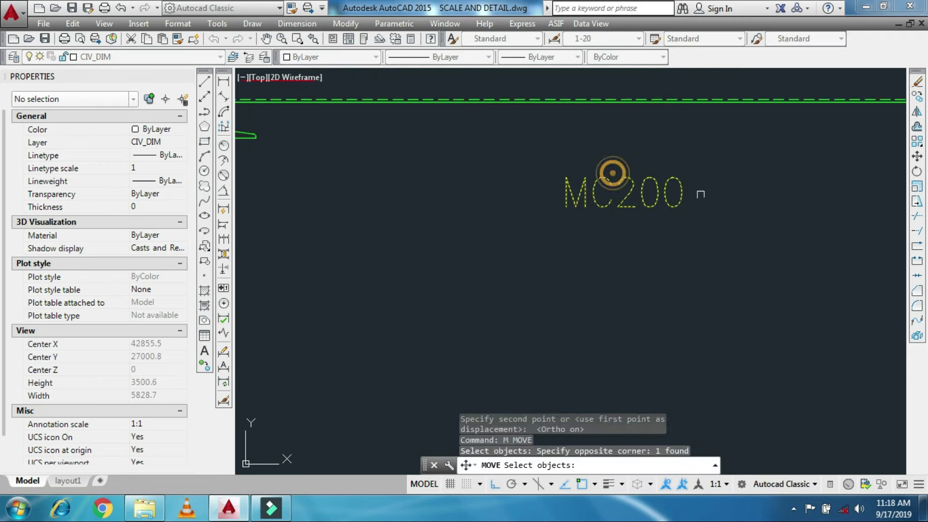
key(Return)
click(713, 281)
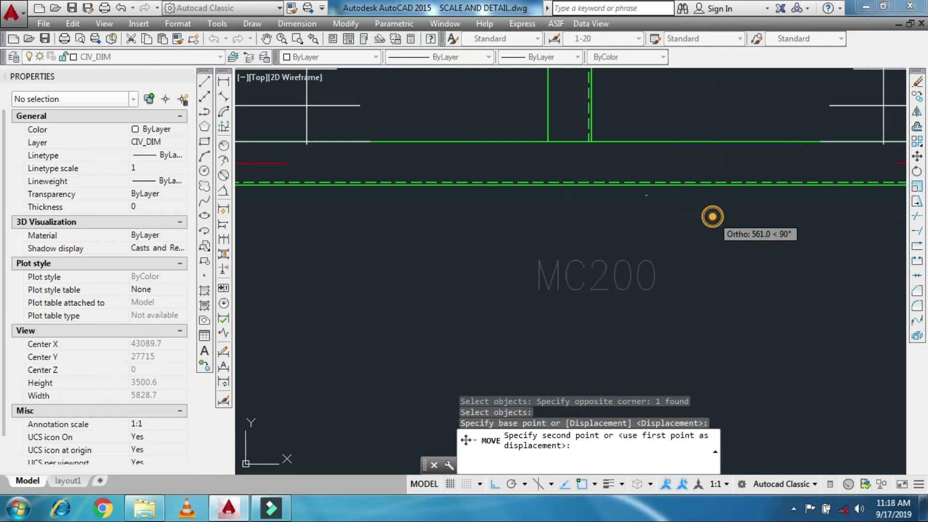
click(712, 216)
scroll(713, 216, down, 3)
scroll(623, 256, up, 2)
scroll(622, 257, up, 2)
Stretch the right MB200 leader knee to the left.
text(s)
key(Return)
drag(623, 257, 561, 222)
key(Return)
Try a second stretch at the right MB200 leader knee, then cancel it.
click(598, 272)
click(549, 271)
key(Return)
click(684, 265)
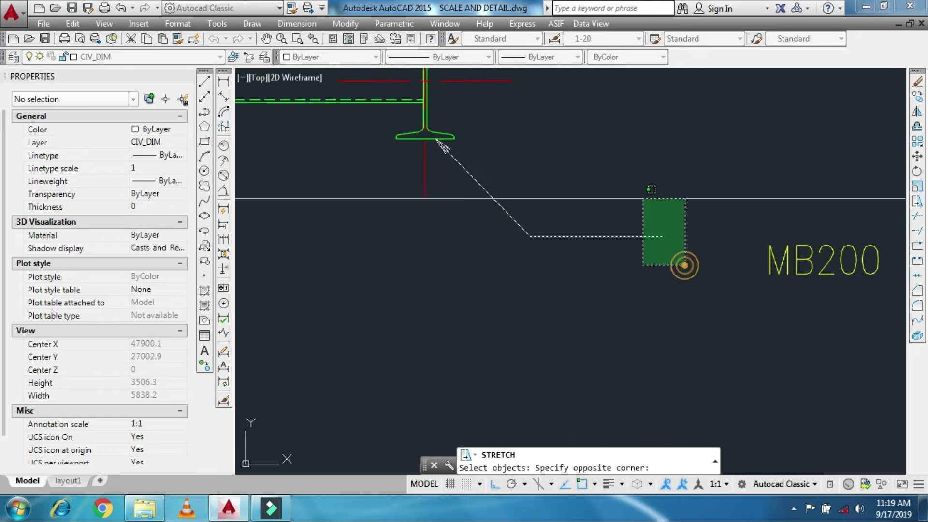
click(643, 198)
key(Return)
click(684, 265)
key(Escape)
scroll(641, 255, down, 2)
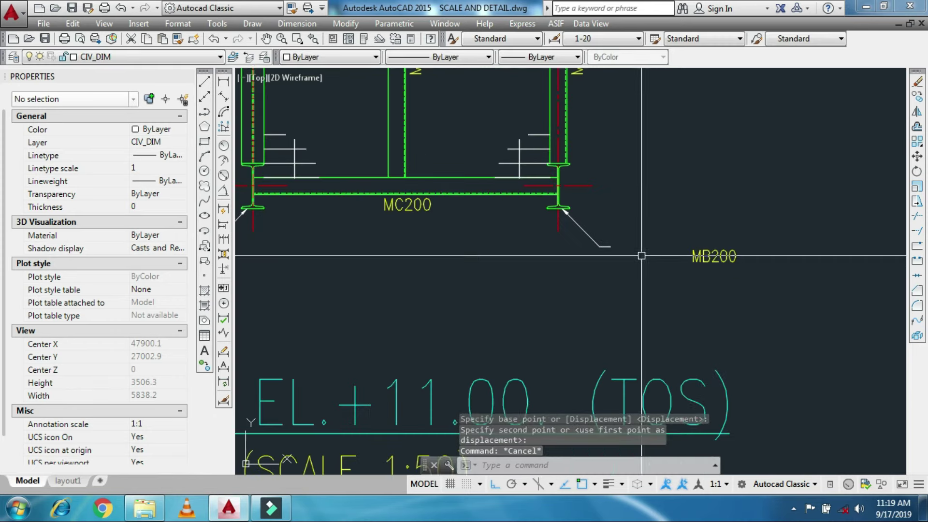
Move the right MB200 label to its leader tail, then bring the whole detail back into view.
text(m)
key(Return)
drag(735, 280, 704, 257)
key(Return)
click(700, 284)
scroll(655, 251, up, 3)
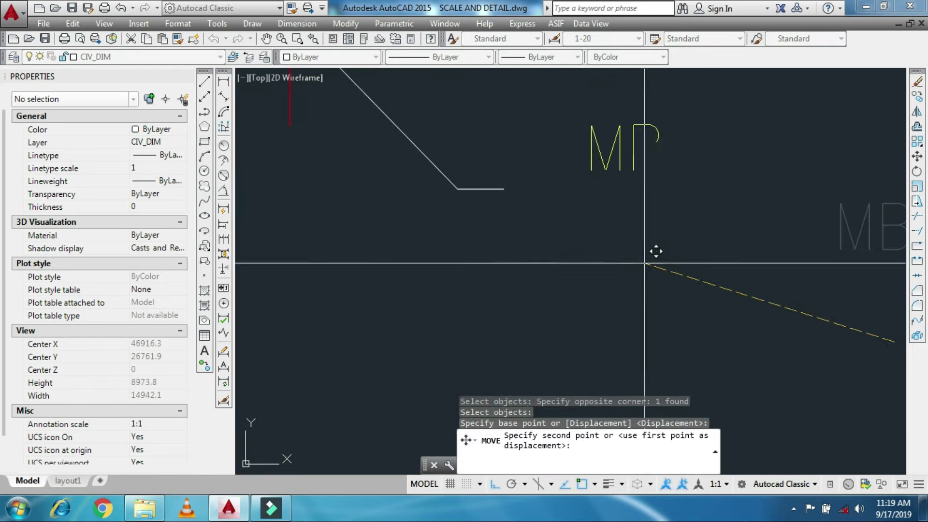
click(572, 307)
scroll(572, 307, down, 4)
mouse_move(653, 273)
middle_down()
mouse_move(679, 256)
mouse_move(703, 309)
mouse_move(694, 300)
middle_up()
key(Escape)
scroll(462, 304, up, 2)
Start STRETCH and crossing-select the A17 grid bubble and the 525 and 1200 dimensions.
text(s)
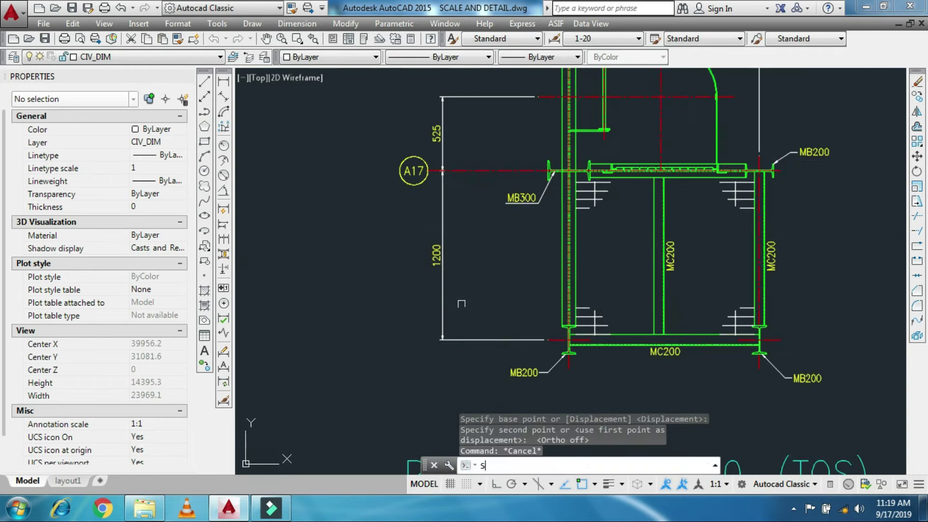
key(Return)
click(460, 356)
middle_drag(441, 145, 443, 204)
click(346, 118)
right_click(436, 280)
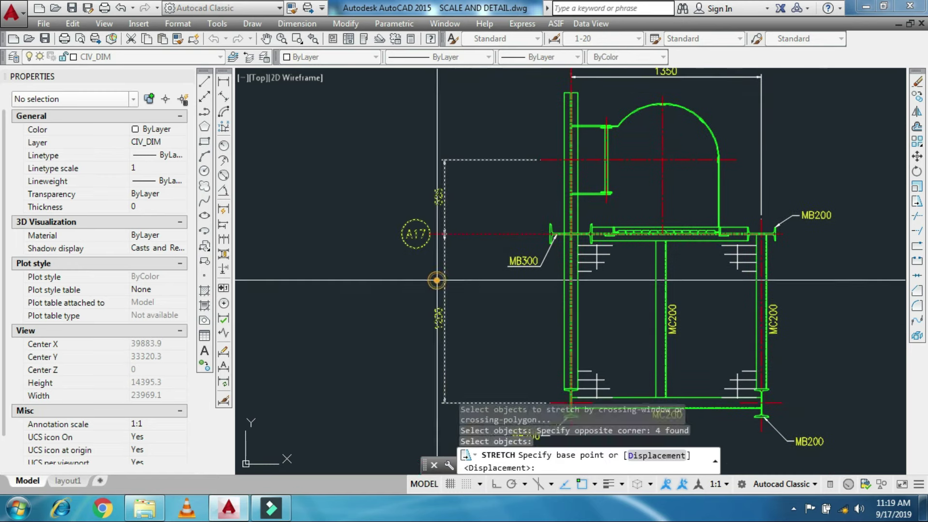
Stretch them horizontally toward the plan with Ortho on, then save the drawing.
click(437, 281)
key(F8)
scroll(459, 283, up, 3)
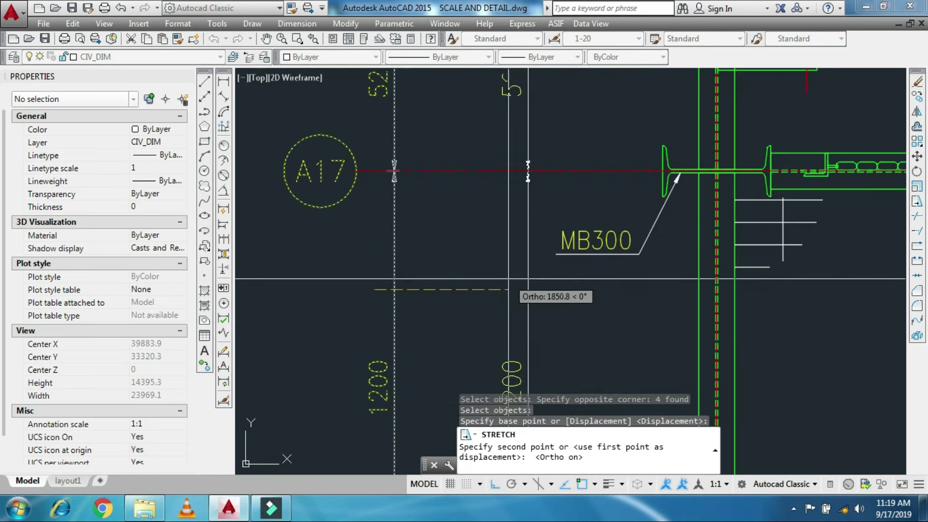
click(483, 254)
scroll(483, 254, down, 5)
key(Escape)
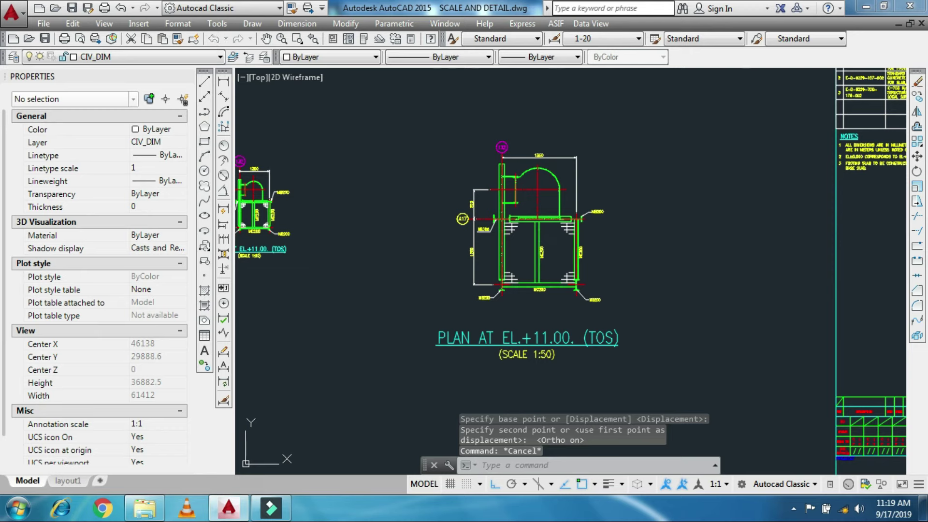
scroll(555, 353, up, 4)
key(ctrl+s)
Edit the (SCALE 1:50) note under PLAN AT EL.+11.00 (TOS) to read (SCALE 1:20).
text(RE)
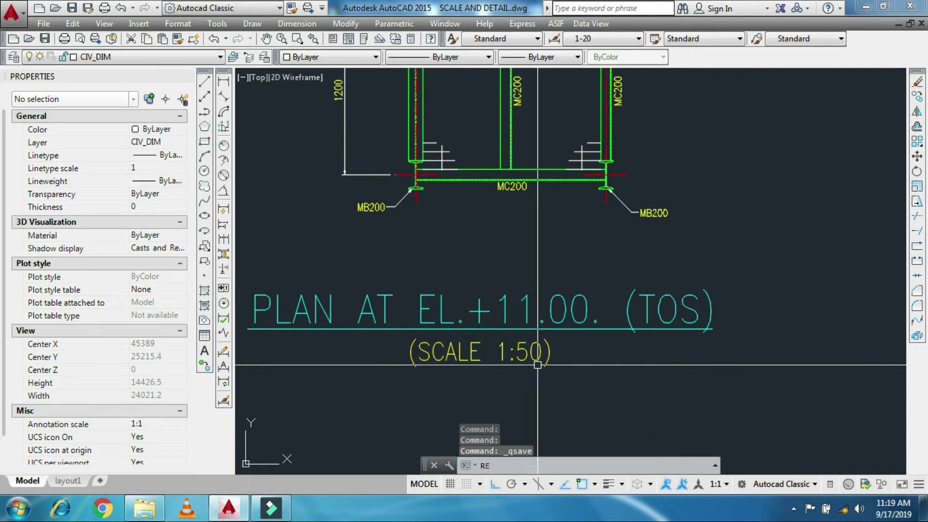
key(BackSpace)
key(BackSpace)
text(ED)
key(Return)
click(523, 357)
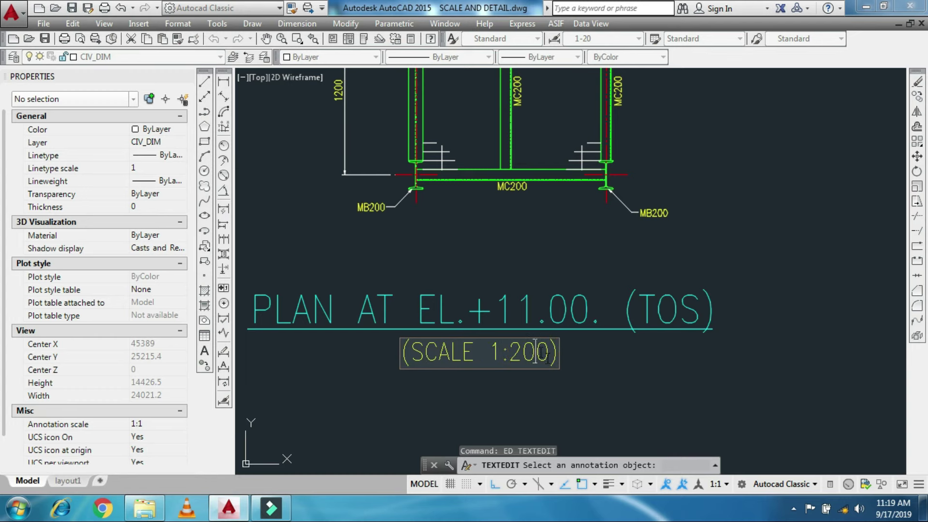
key(BackSpace)
click(576, 365)
scroll(588, 382, down, 2)
scroll(587, 343, down, 1)
key(Escape)
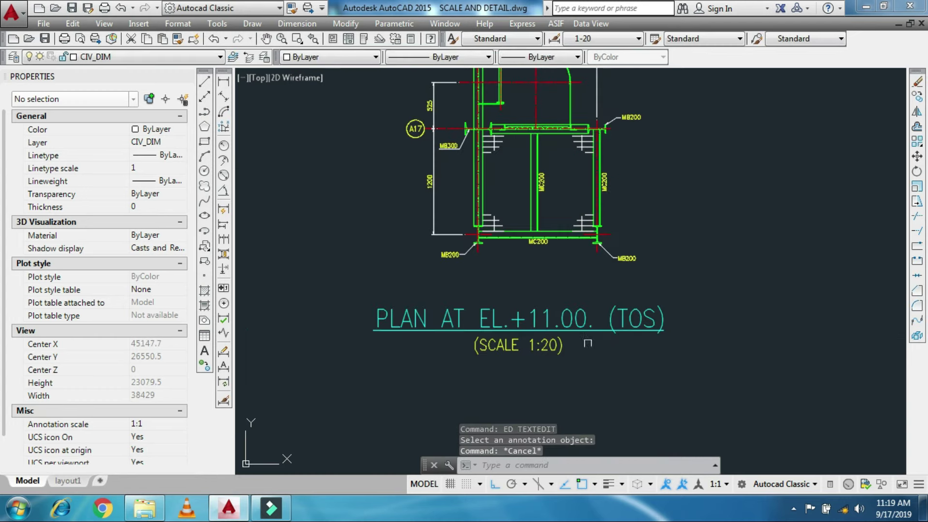
click(593, 320)
key(Escape)
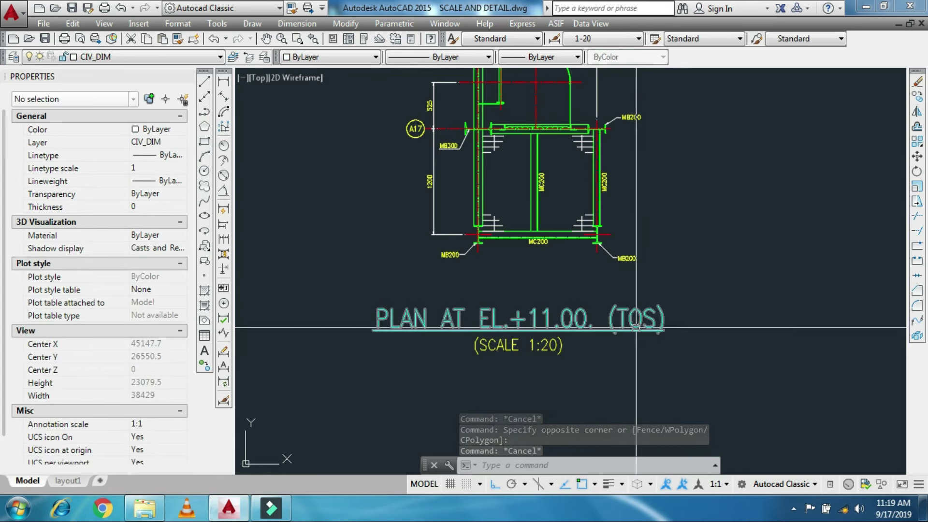
Select the plan title to check its current text height.
scroll(638, 325, down, 5)
scroll(624, 337, up, 4)
scroll(624, 337, up, 2)
scroll(506, 252, down, 4)
scroll(506, 252, up, 4)
scroll(506, 252, up, 4)
click(623, 233)
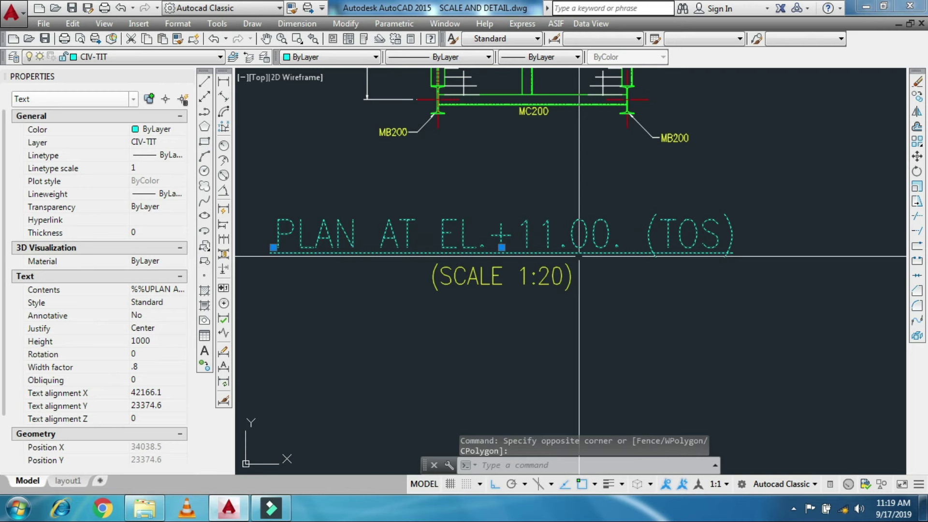
key(Escape)
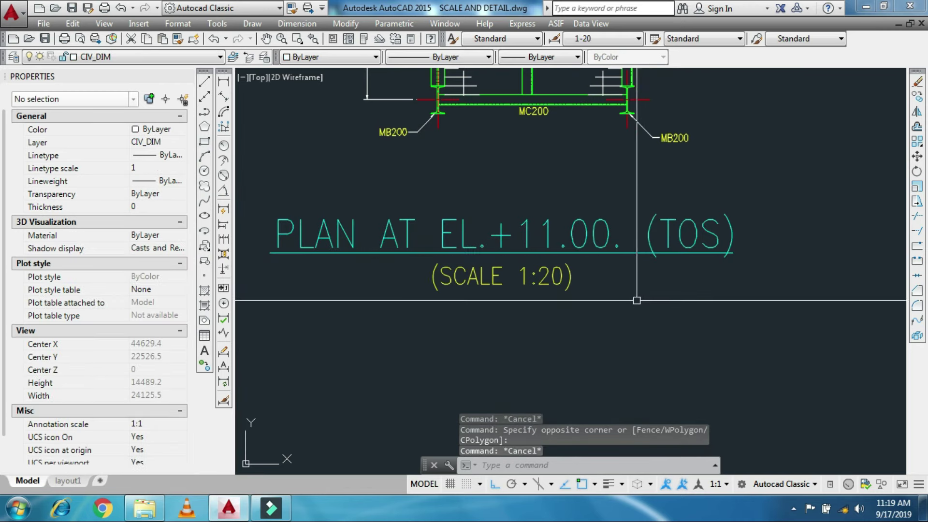
Scale the plan title and 1:20 scale note by a factor of 400/1000.
text(sc)
key(Return)
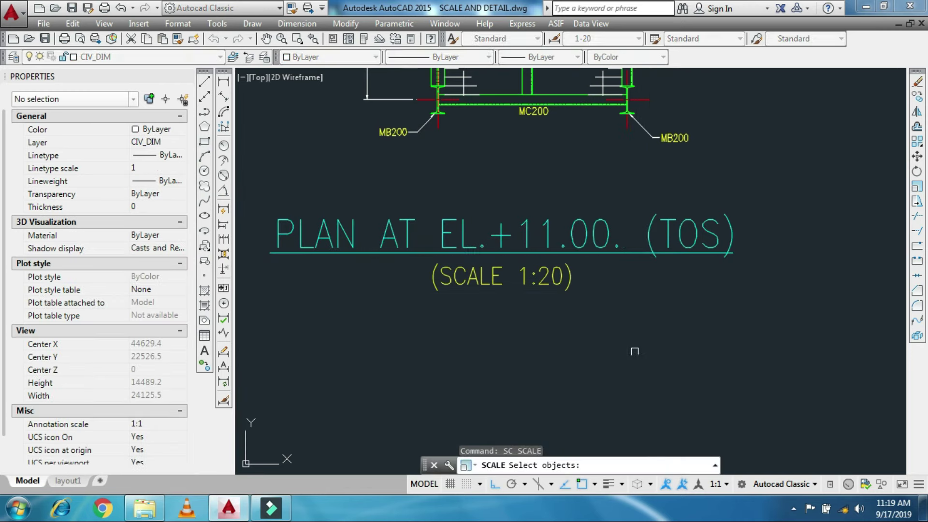
middle_drag(609, 313, 640, 335)
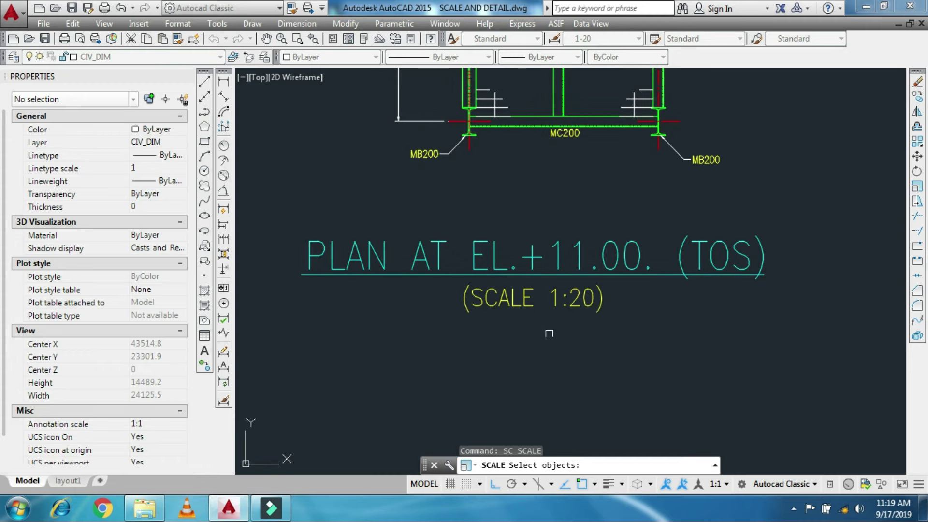
click(479, 230)
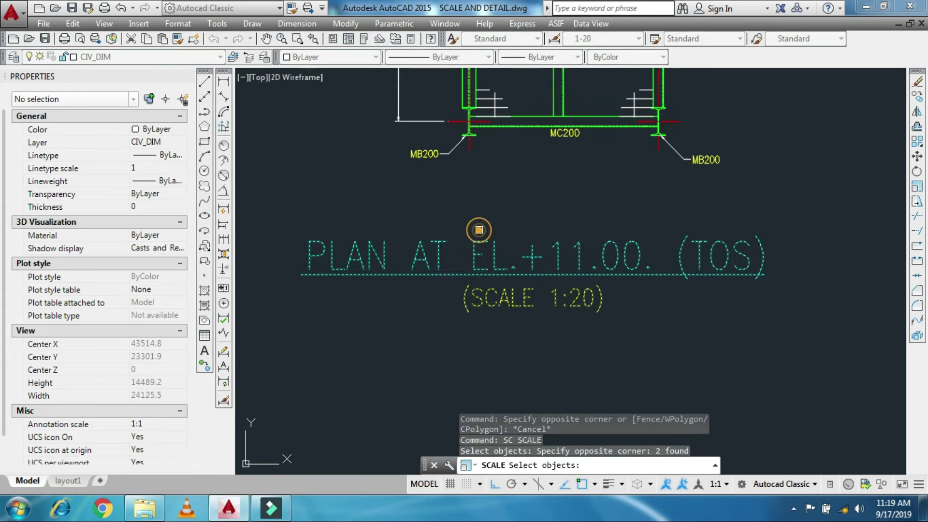
key(Return)
click(543, 255)
text(400/1000)
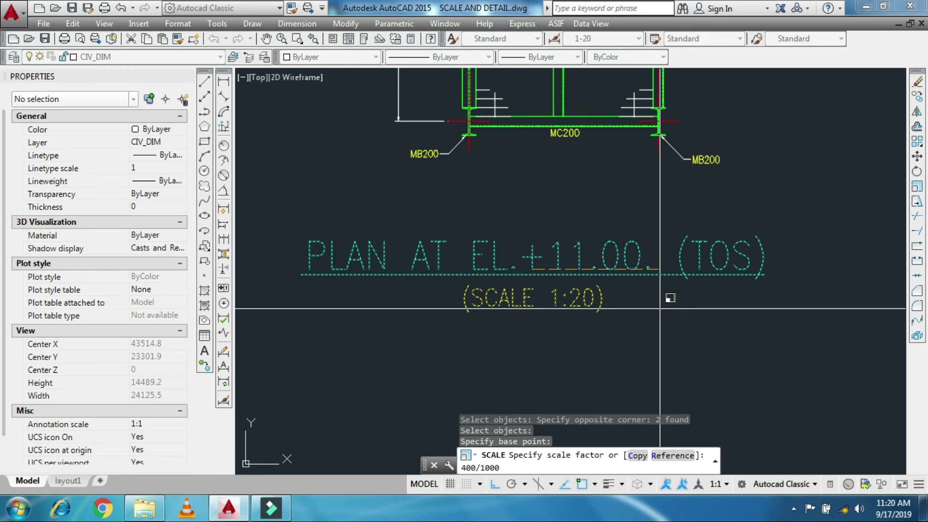
key(Return)
key(Escape)
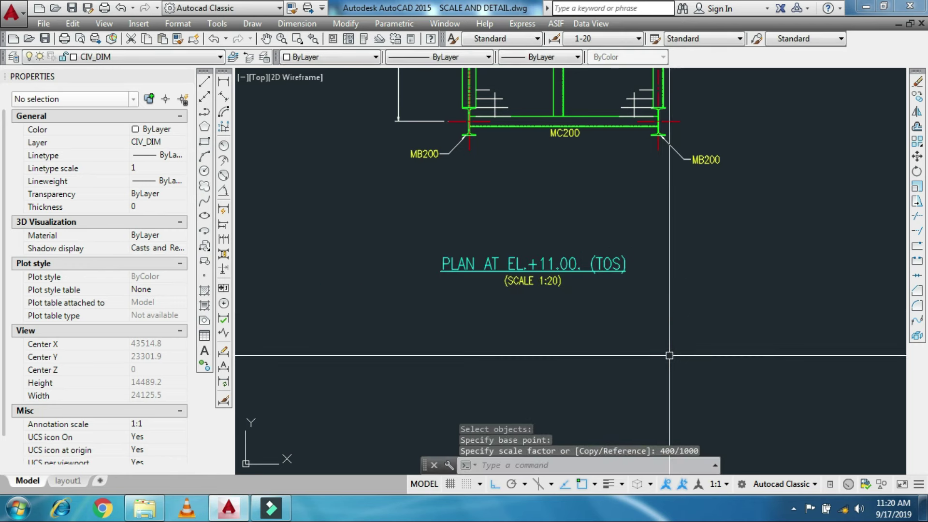
Reposition the resized plan title and the 1:20 scale note beneath the plan detail.
click(593, 263)
click(431, 307)
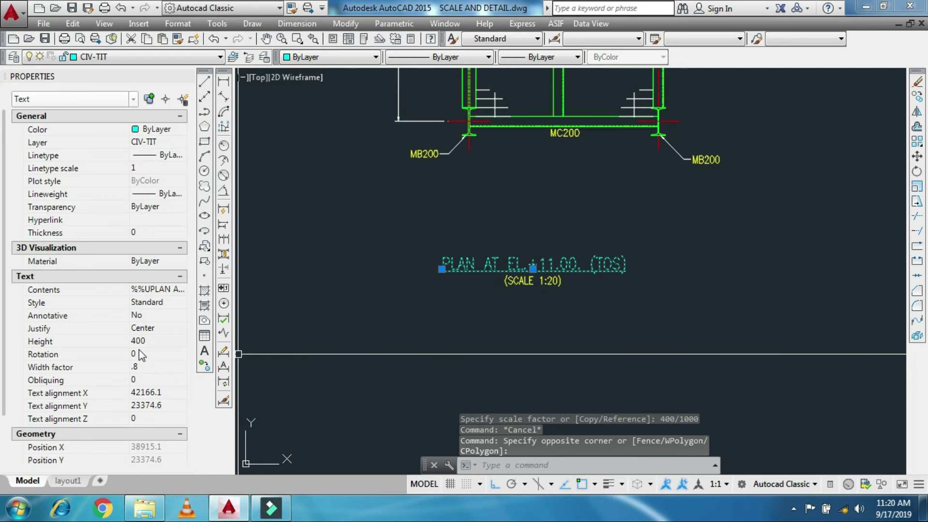
key(Escape)
scroll(493, 293, up, 2)
click(555, 276)
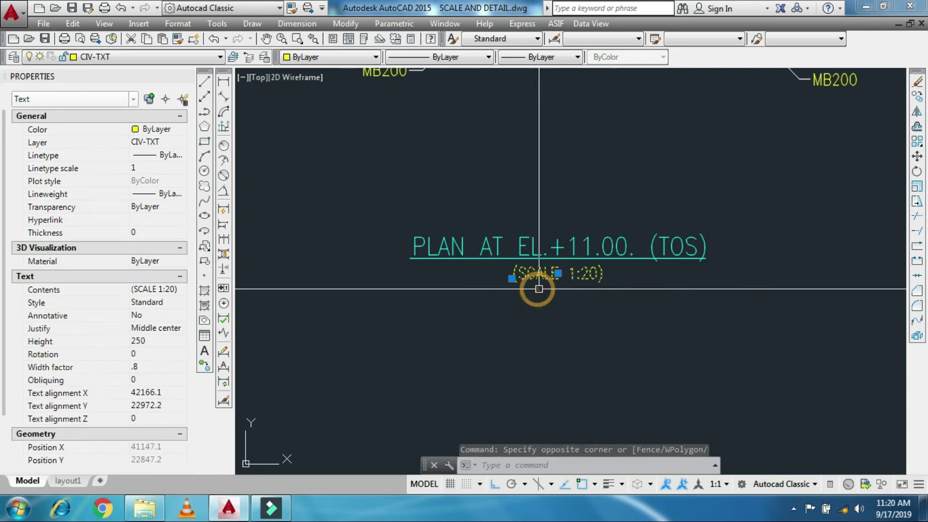
click(772, 226)
key(space)
click(685, 249)
click(602, 197)
key(Return)
click(634, 257)
Finish placing the scale note and save the drawing.
scroll(634, 257, down, 3)
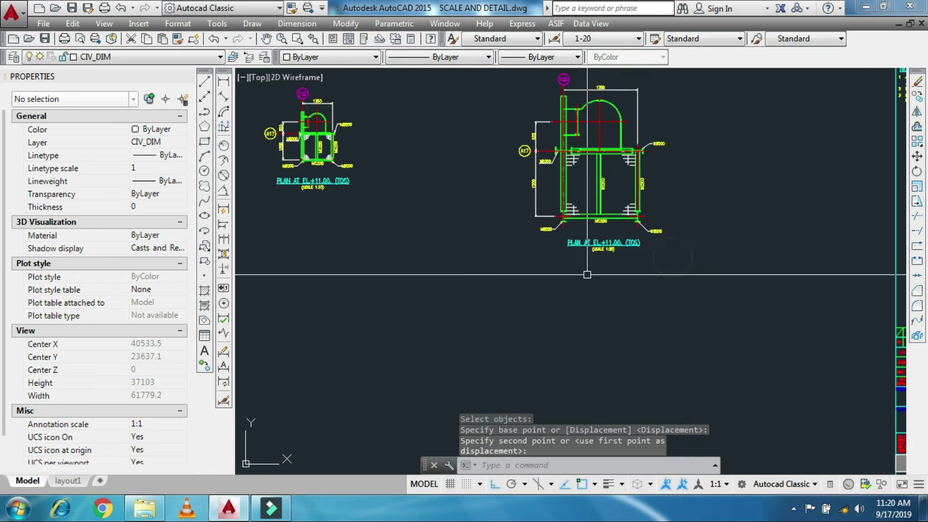
scroll(540, 310, up, 2)
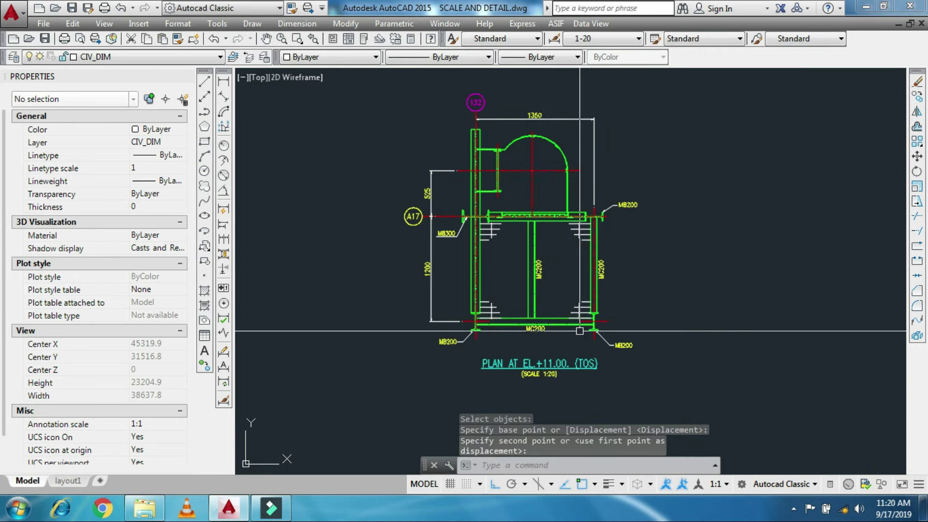
key(Escape)
key(Escape)
key(ctrl+s)
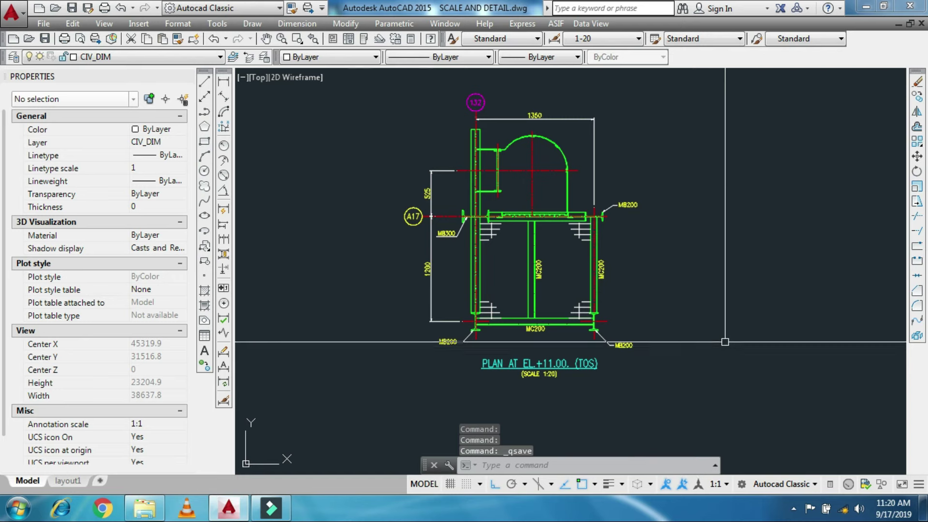
Zoom and pan around the sheet to review the finished 1:20 plan detail and title.
scroll(534, 372, down, 2)
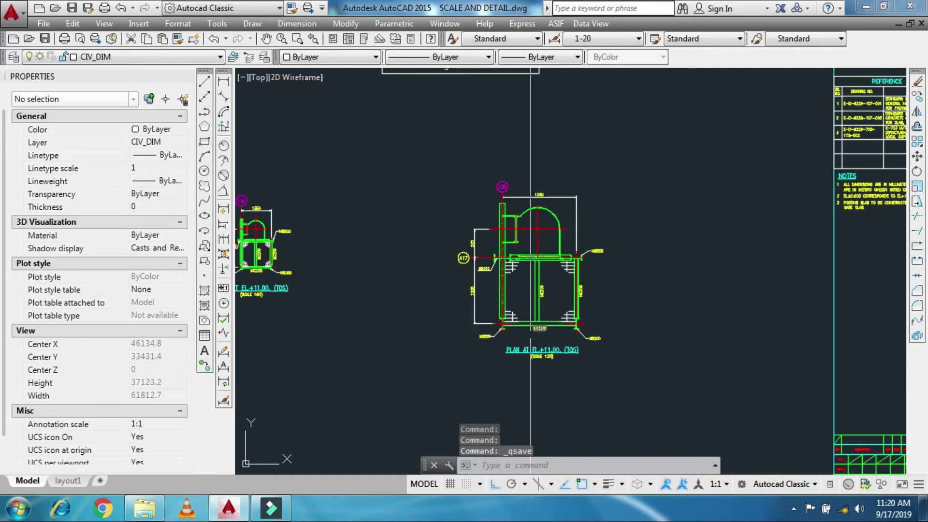
scroll(532, 367, up, 4)
scroll(566, 360, down, 2)
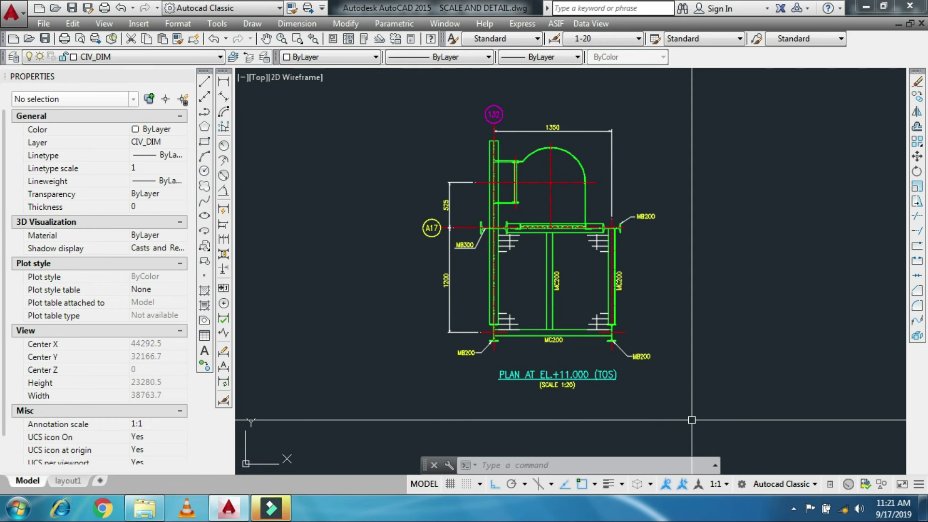
scroll(558, 380, up, 4)
scroll(561, 380, down, 1)
scroll(595, 375, down, 1)
middle_drag(537, 290, 538, 367)
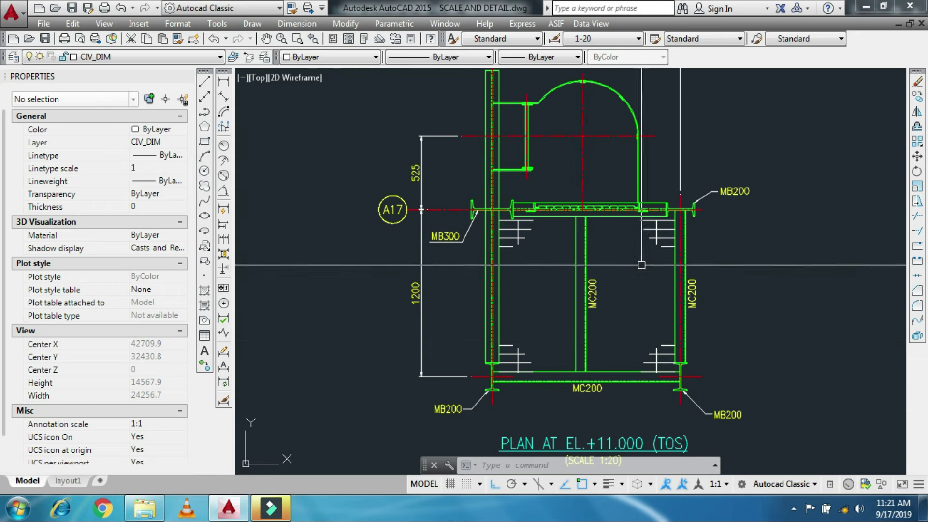
scroll(641, 265, down, 3)
scroll(621, 252, down, 3)
middle_drag(621, 252, 643, 96)
scroll(667, 271, up, 4)
scroll(660, 246, down, 6)
scroll(660, 246, down, 2)
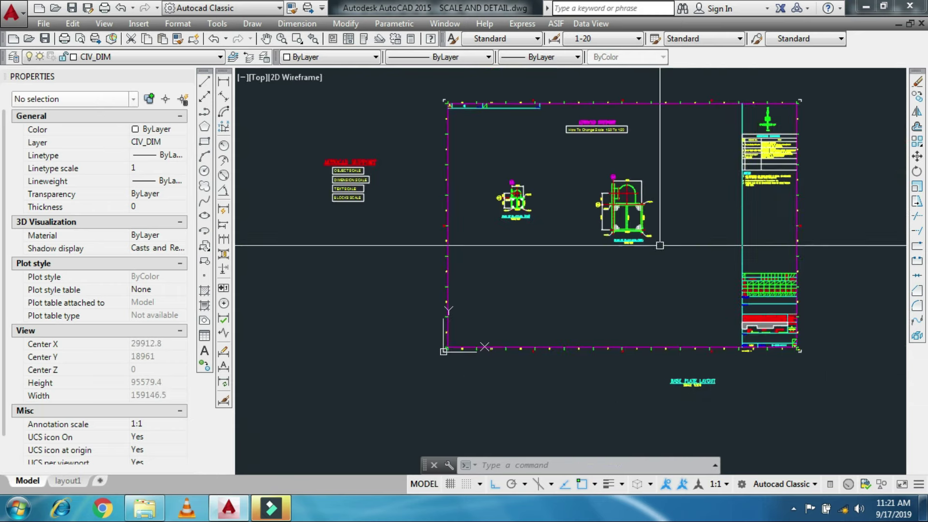
scroll(660, 246, up, 4)
scroll(614, 231, up, 2)
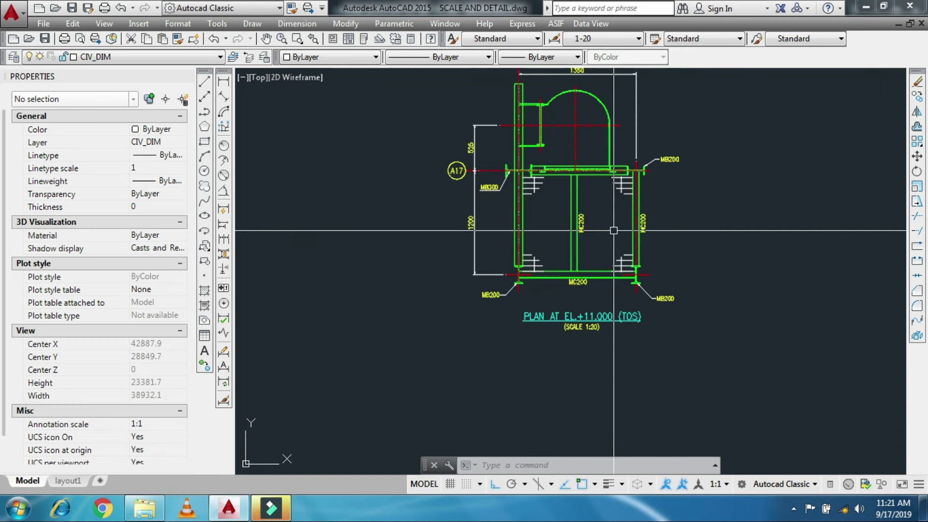
scroll(614, 231, up, 2)
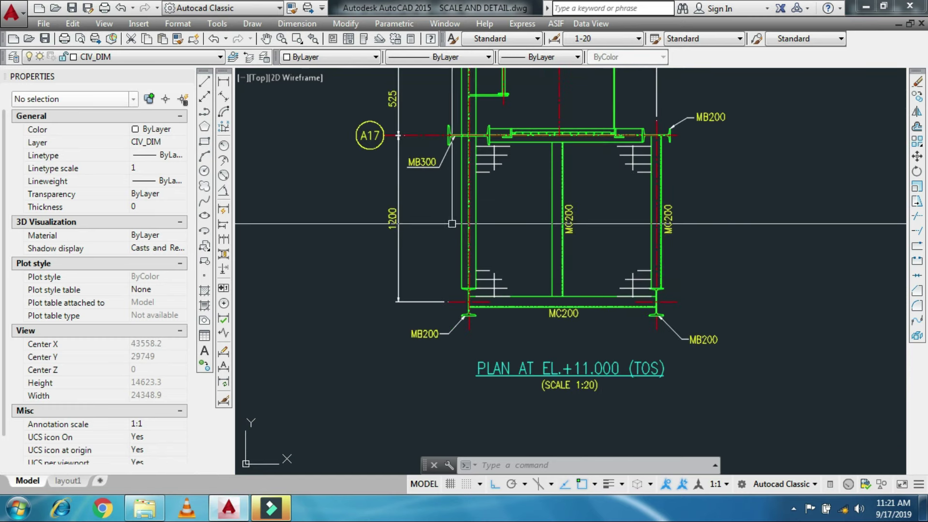
scroll(517, 242, down, 2)
middle_drag(559, 195, 564, 282)
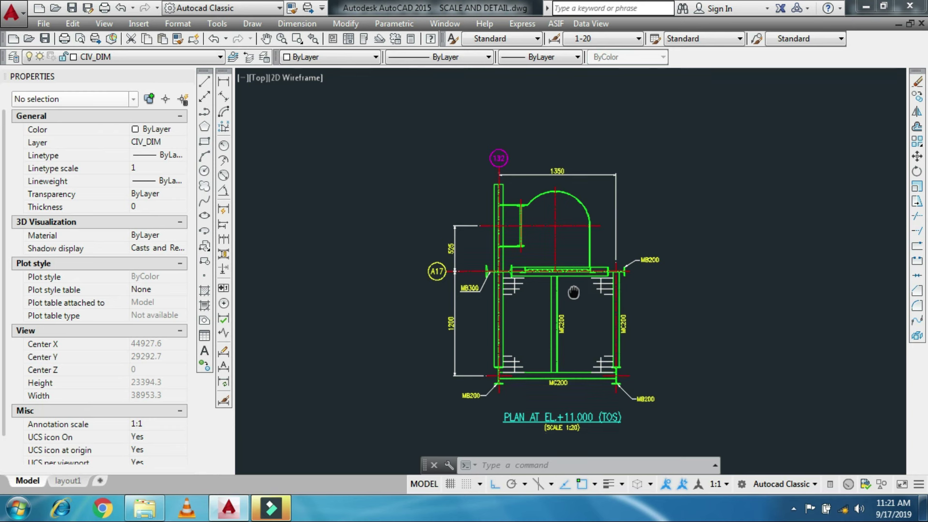